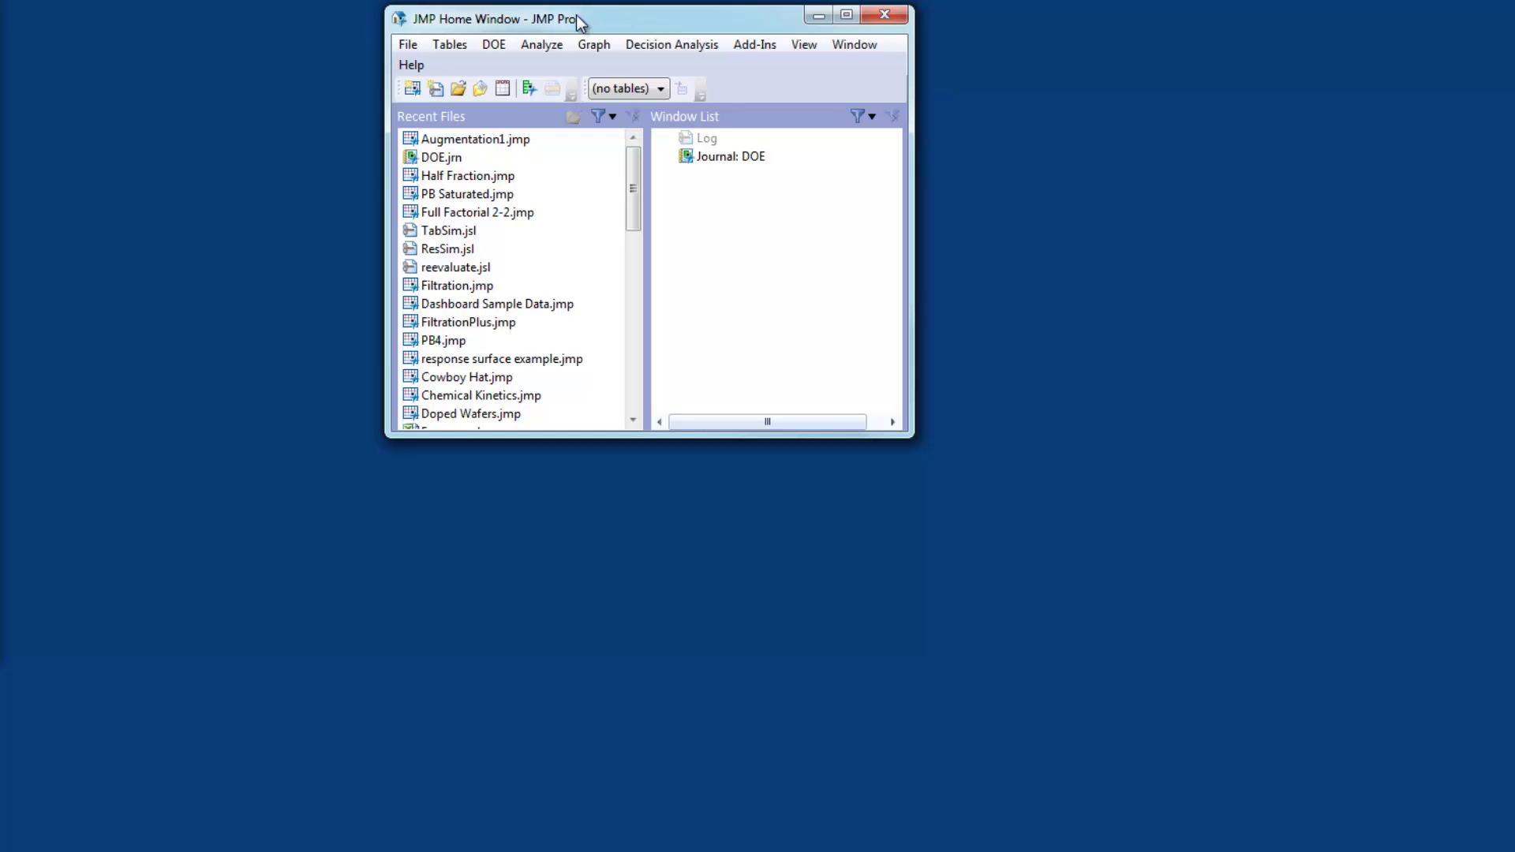
Start a screening design with five continuous factors X1–X5 and show its Design List
click(481, 46)
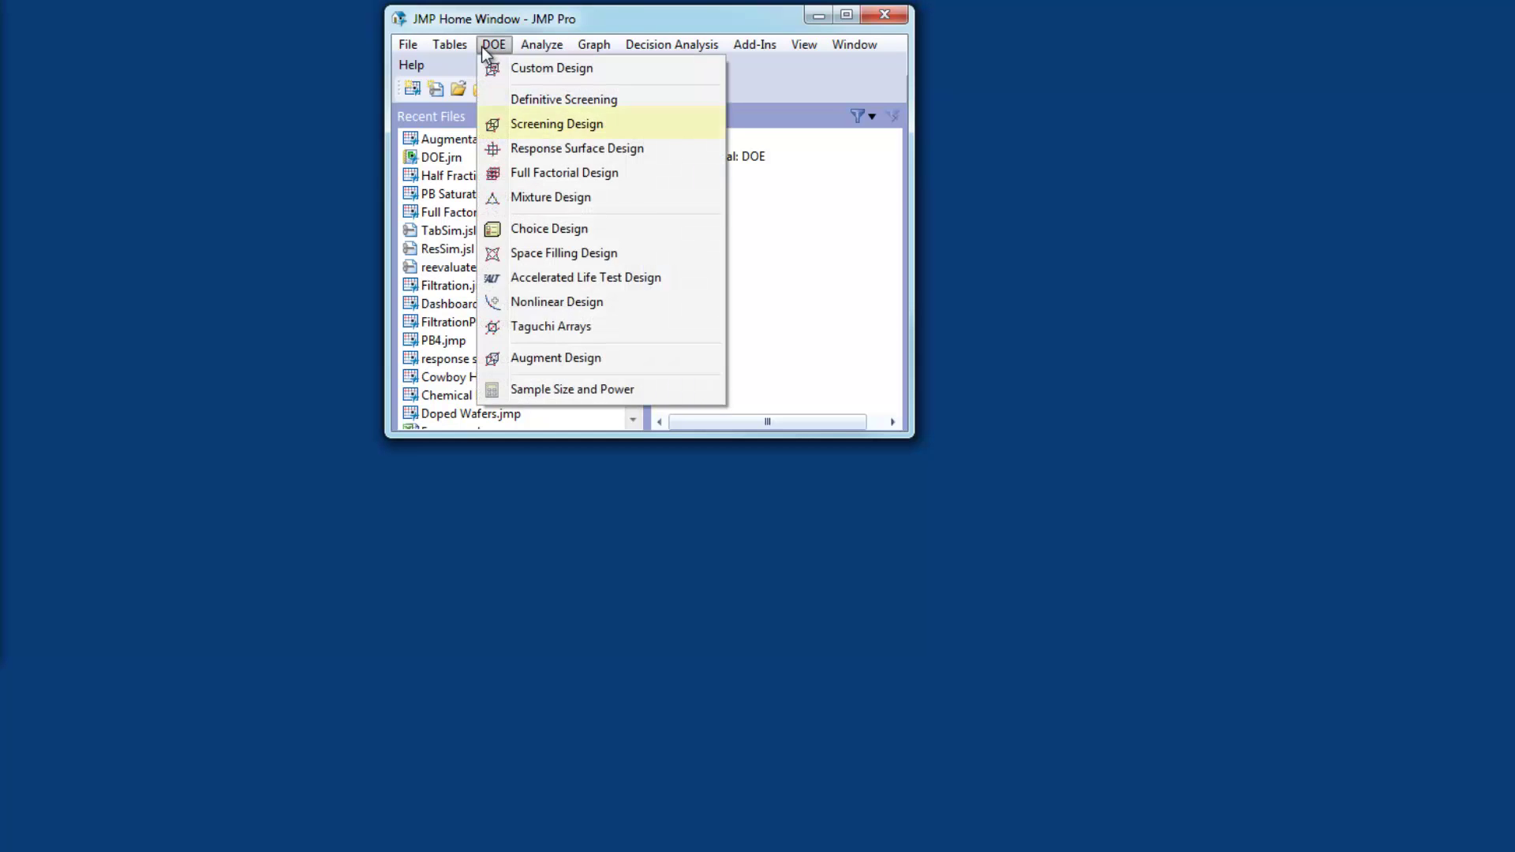
click(572, 123)
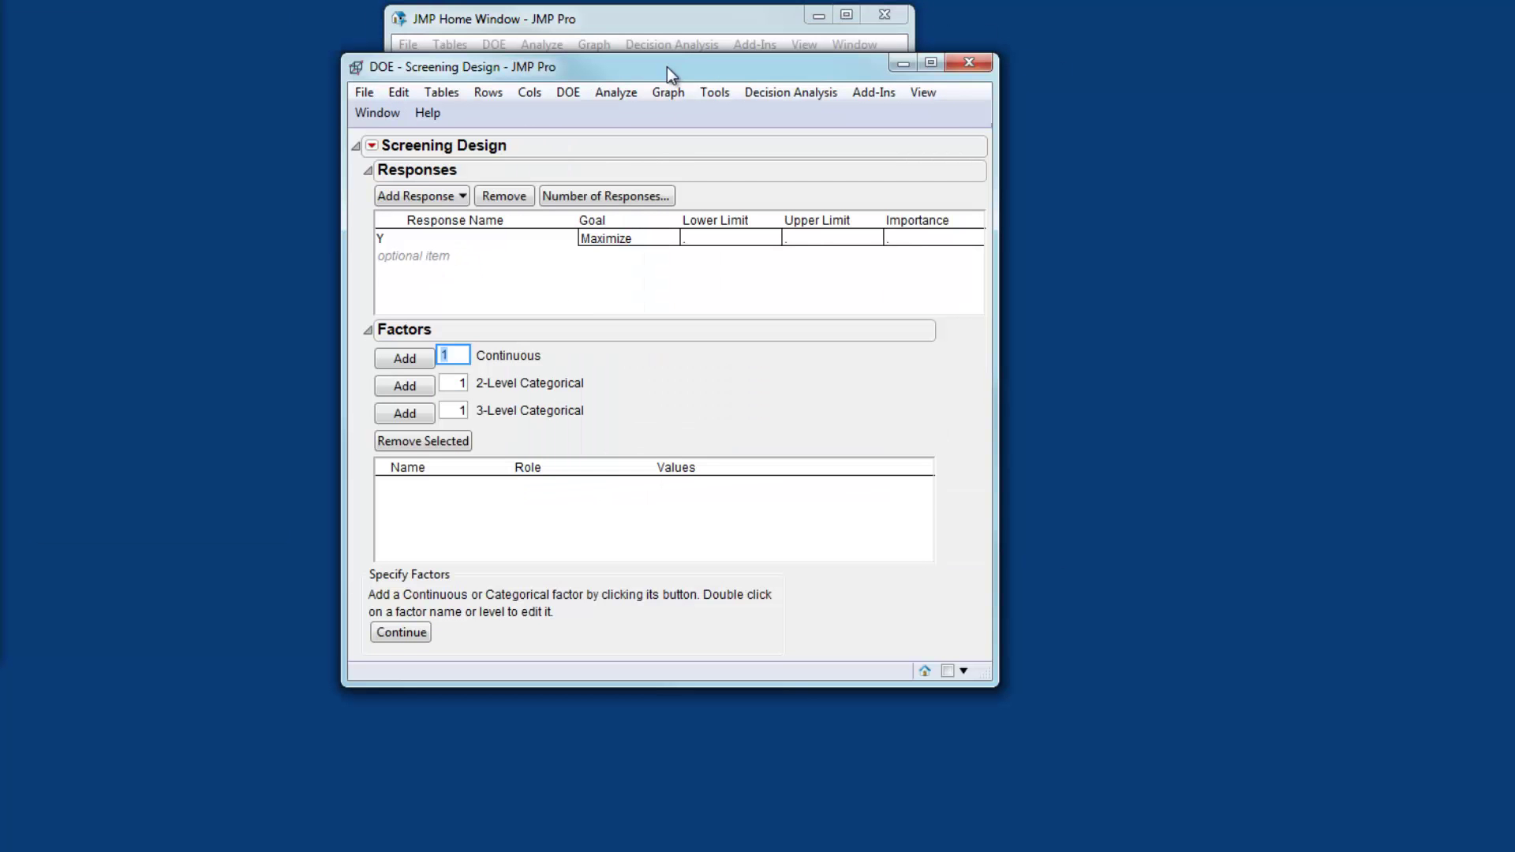
click(447, 353)
double_click(446, 352)
click(427, 365)
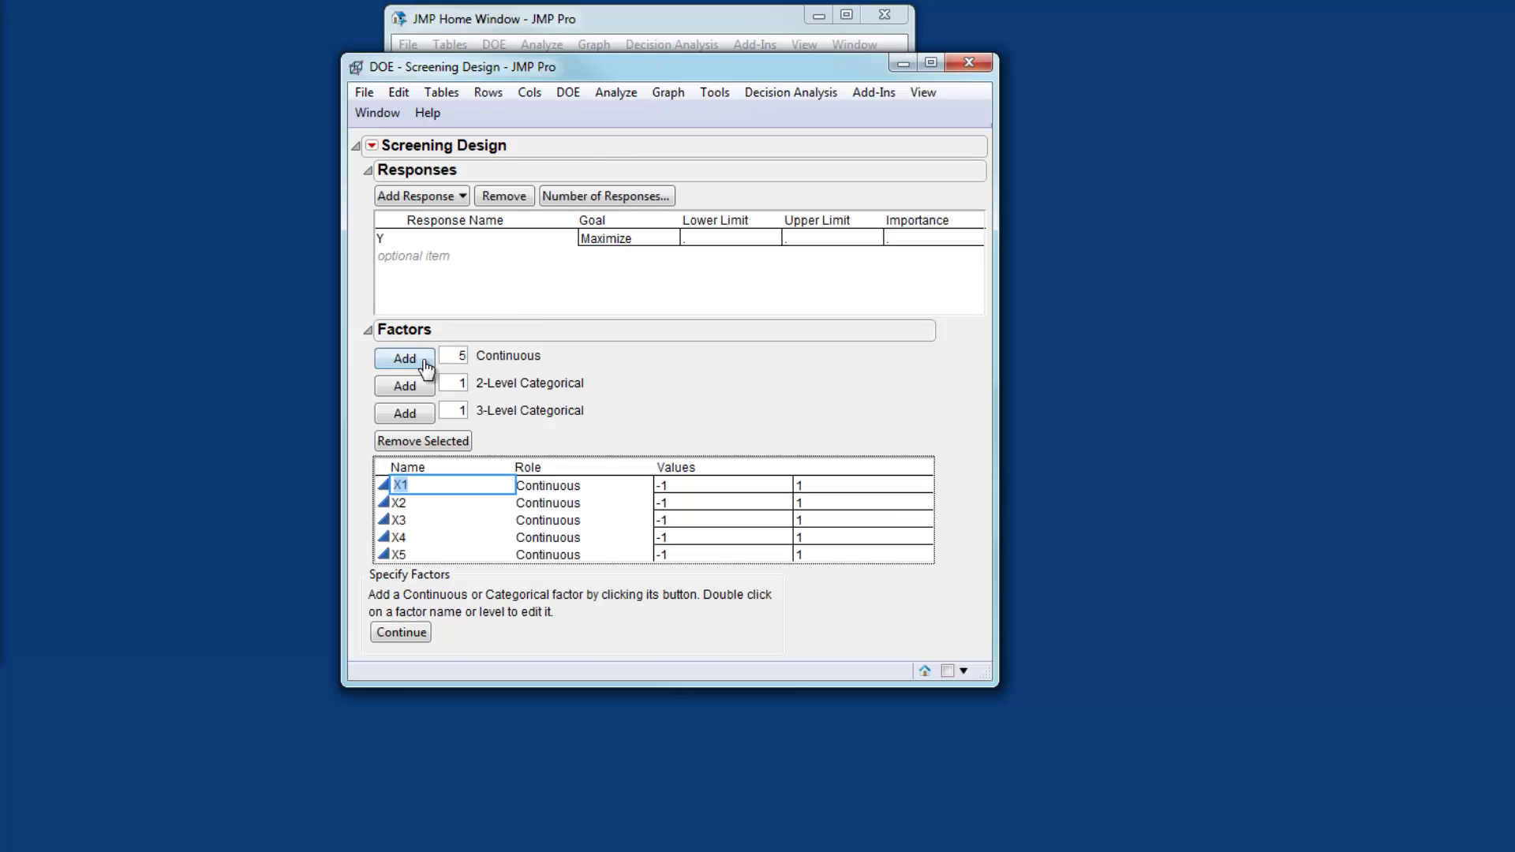
click(408, 634)
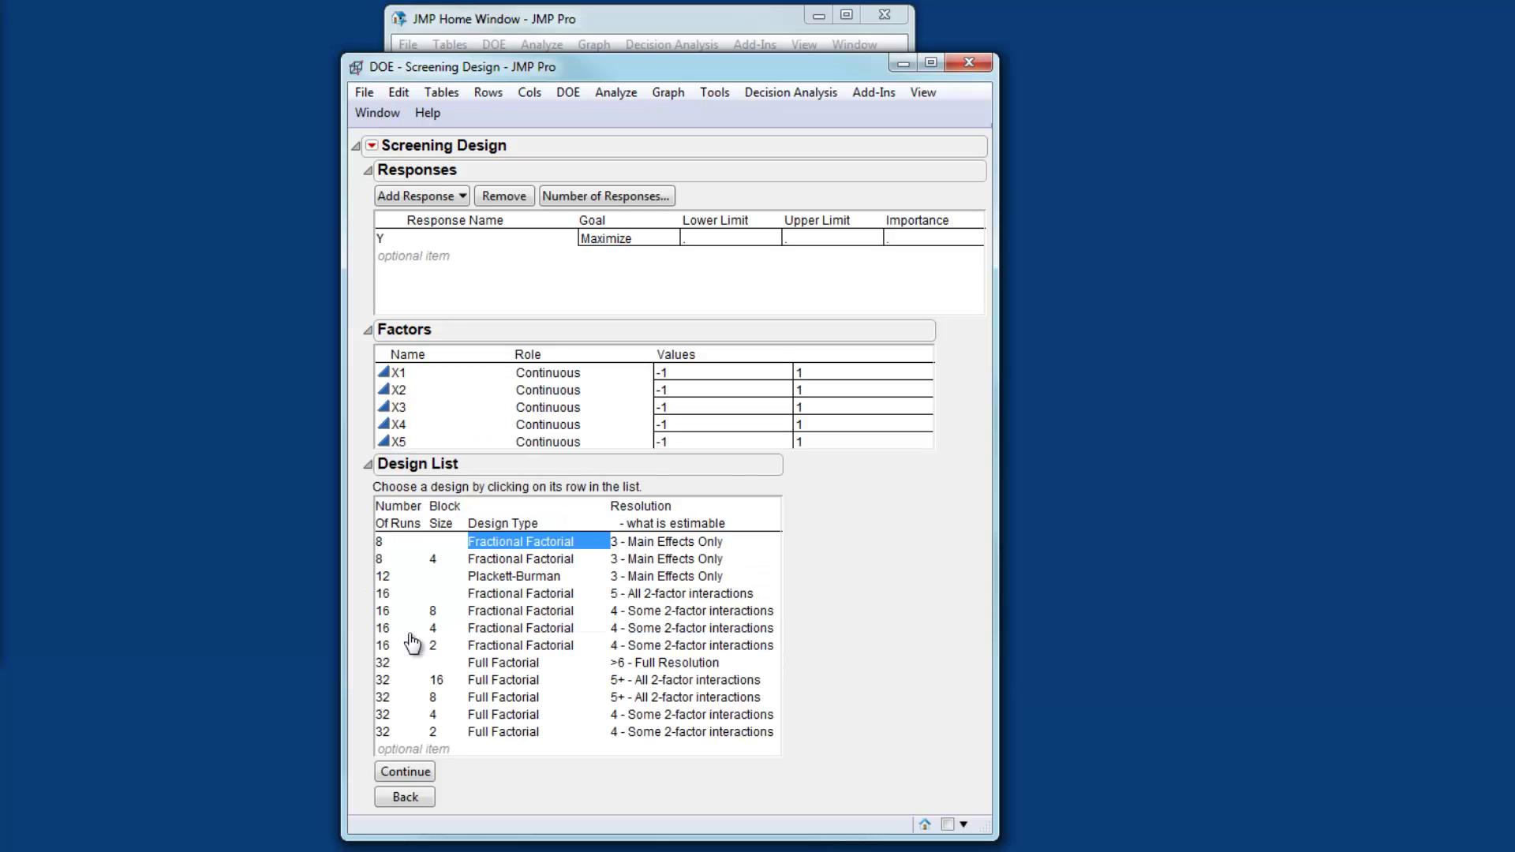
Make the 8-run Fractional Factorial table, simulate its Y values, and open the Model script
click(416, 772)
click(427, 698)
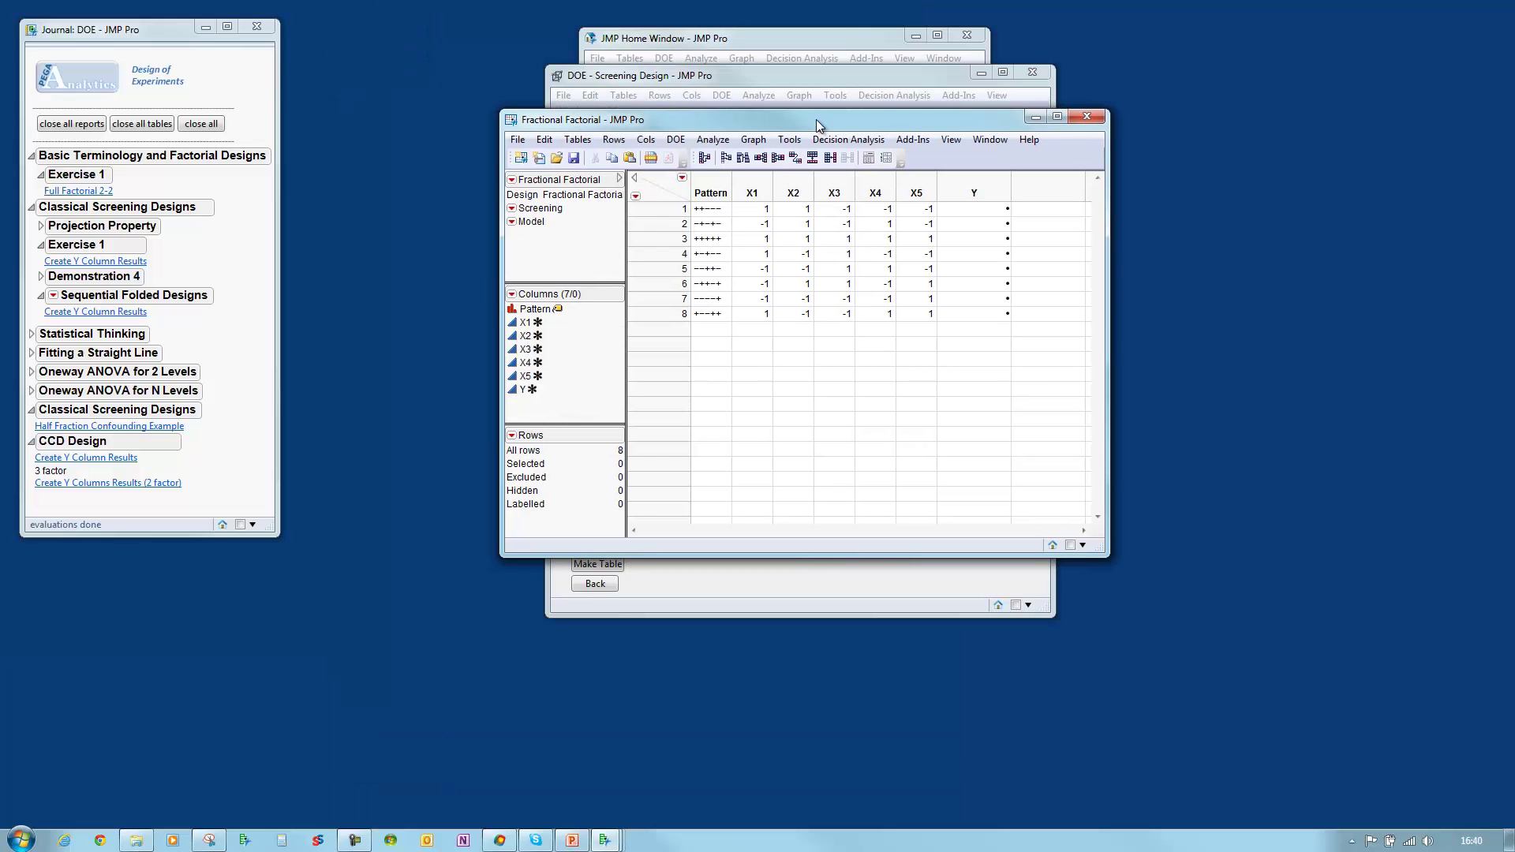
click(126, 312)
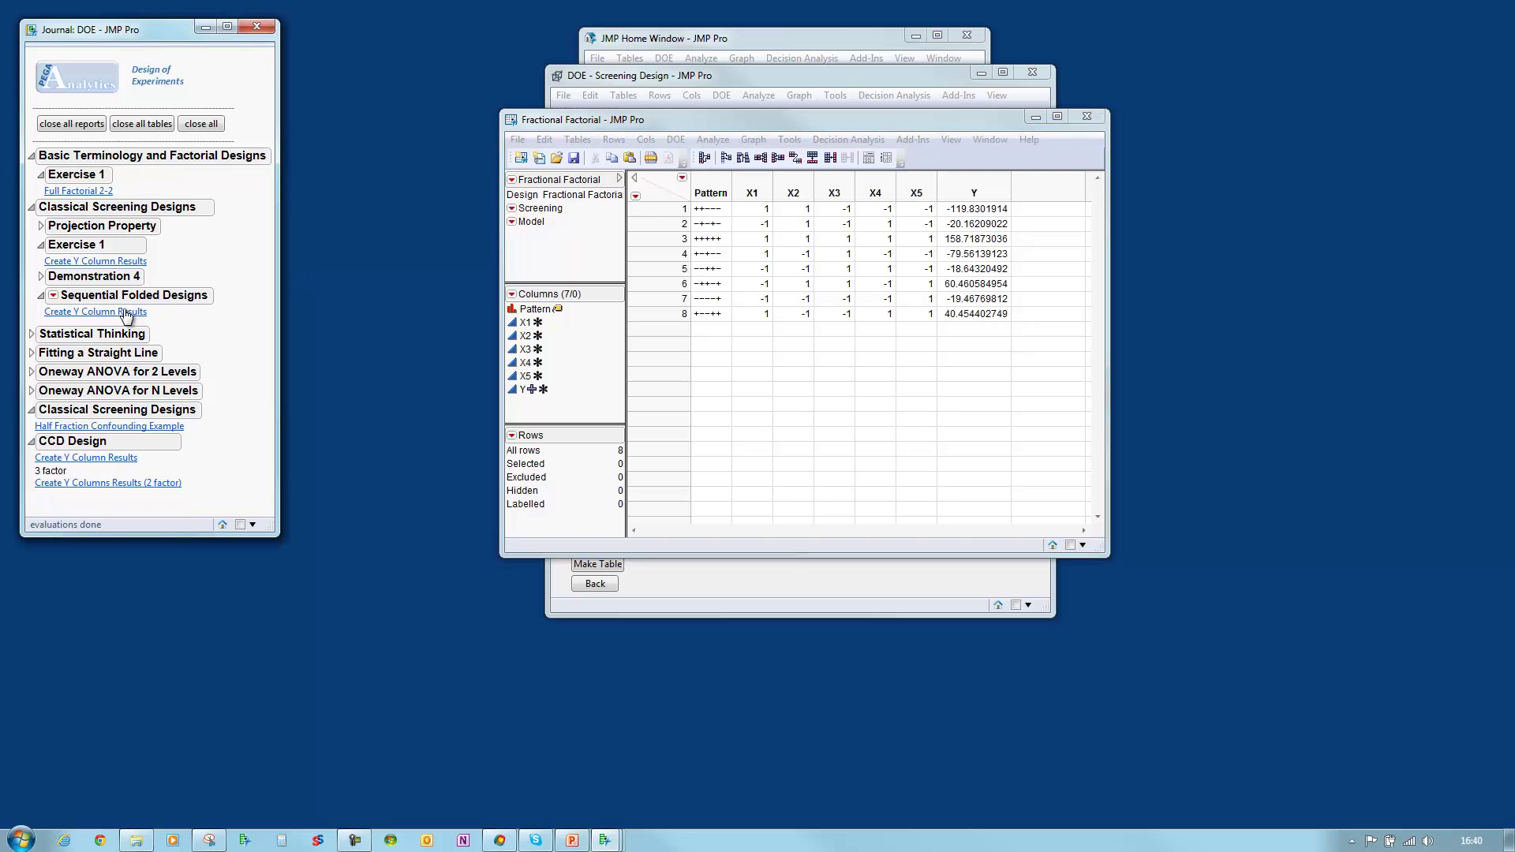
click(512, 223)
click(533, 238)
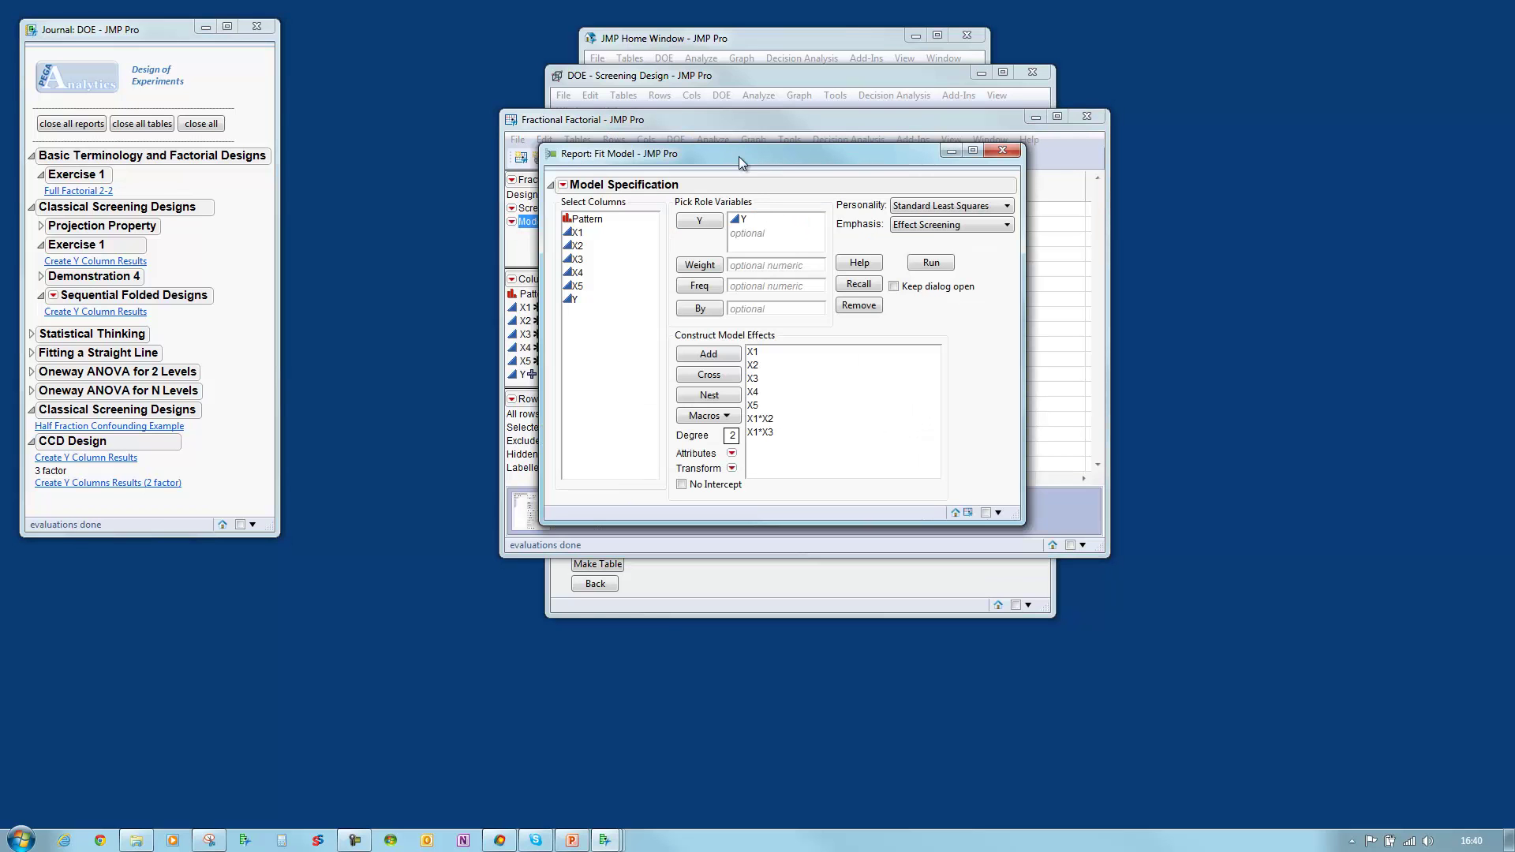
Fit the model, hide desirability functions, and enlarge the profiler with a ±110 Y axis
click(931, 264)
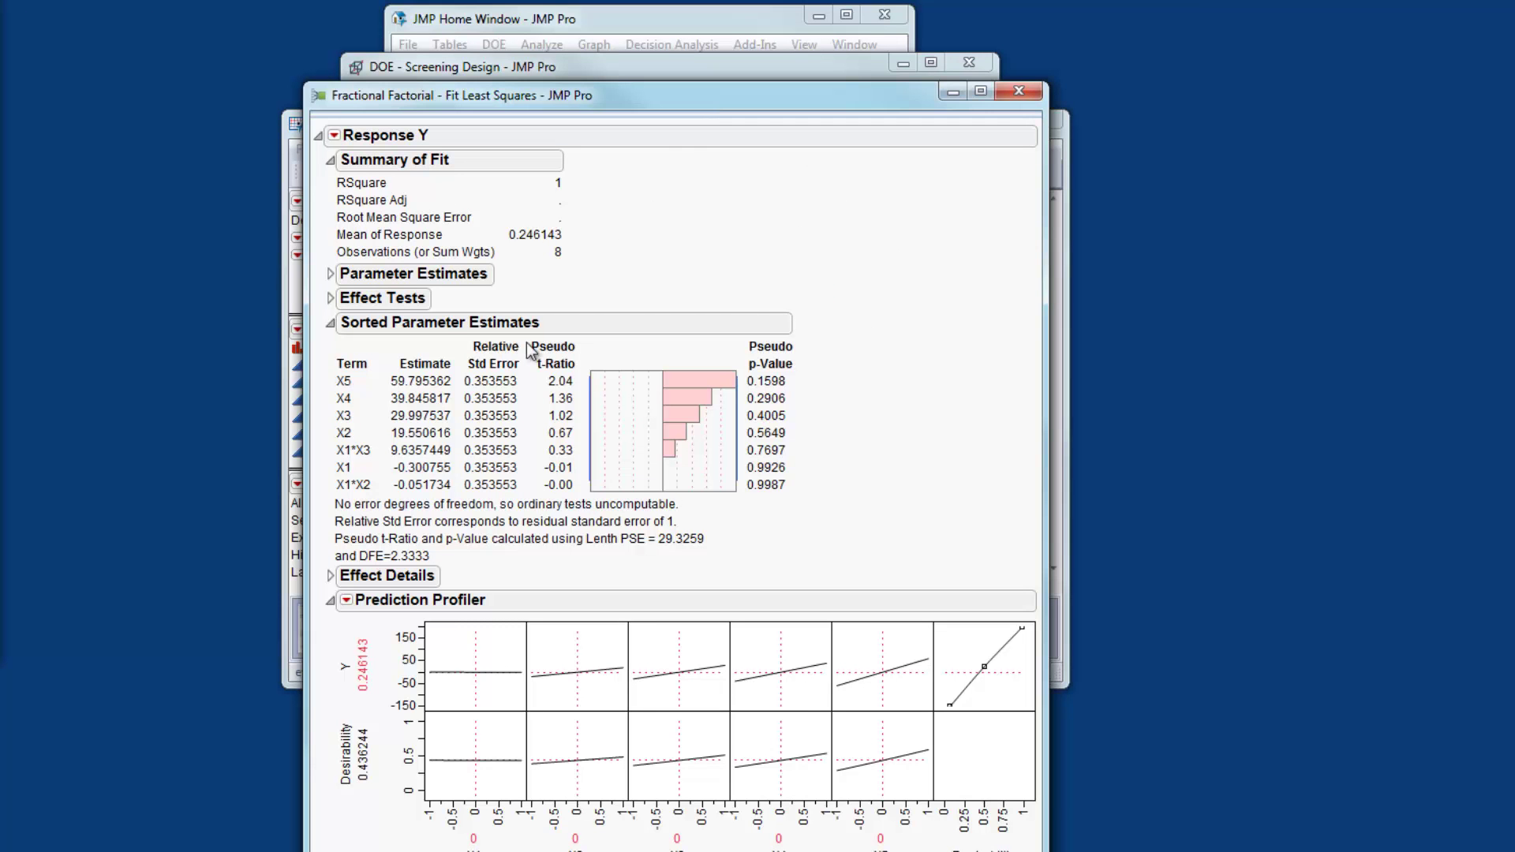
click(346, 600)
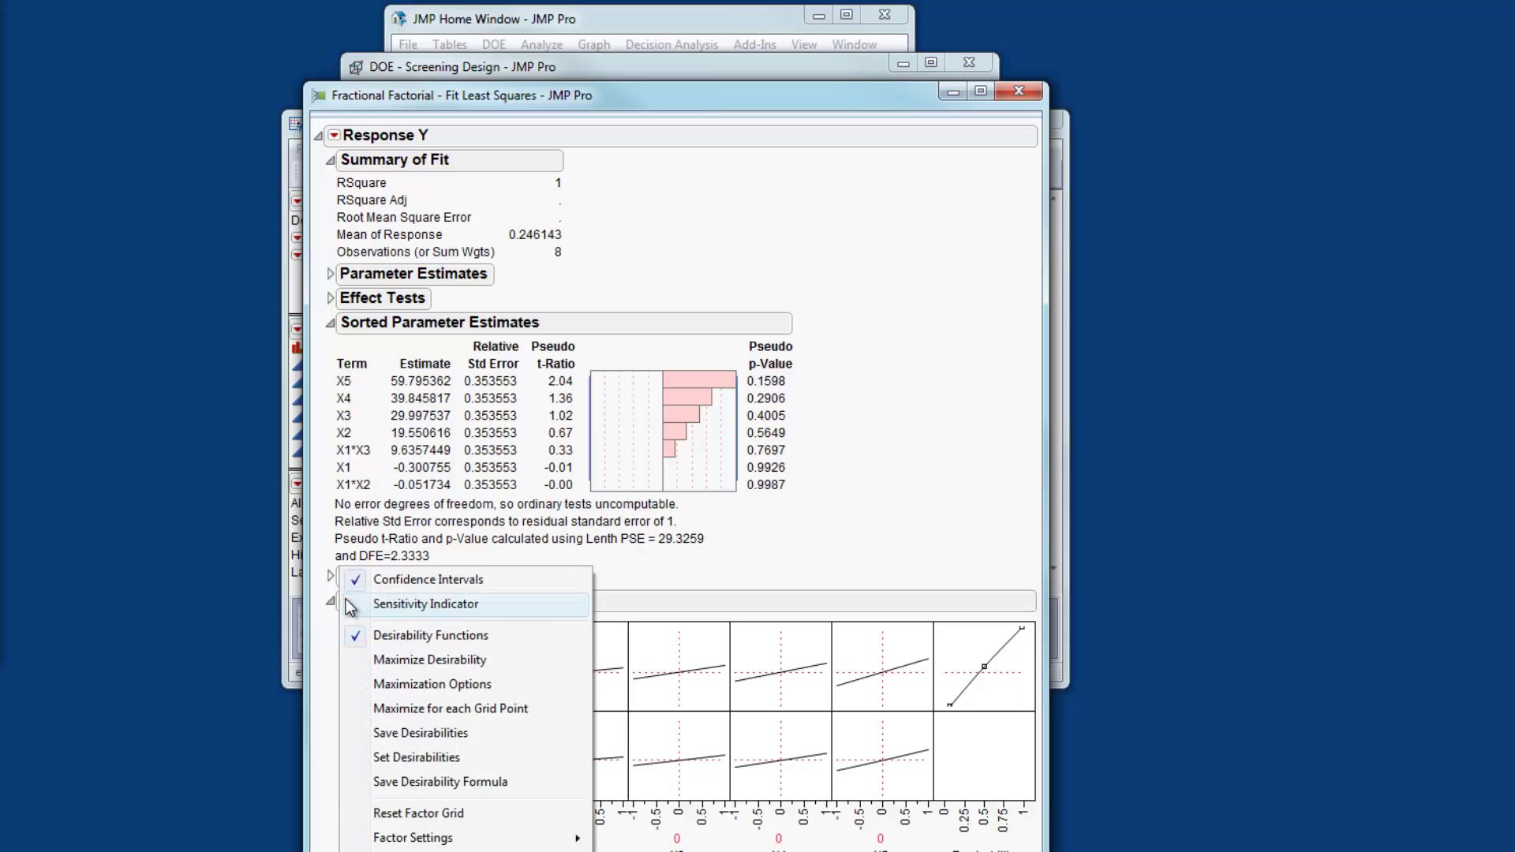
click(391, 633)
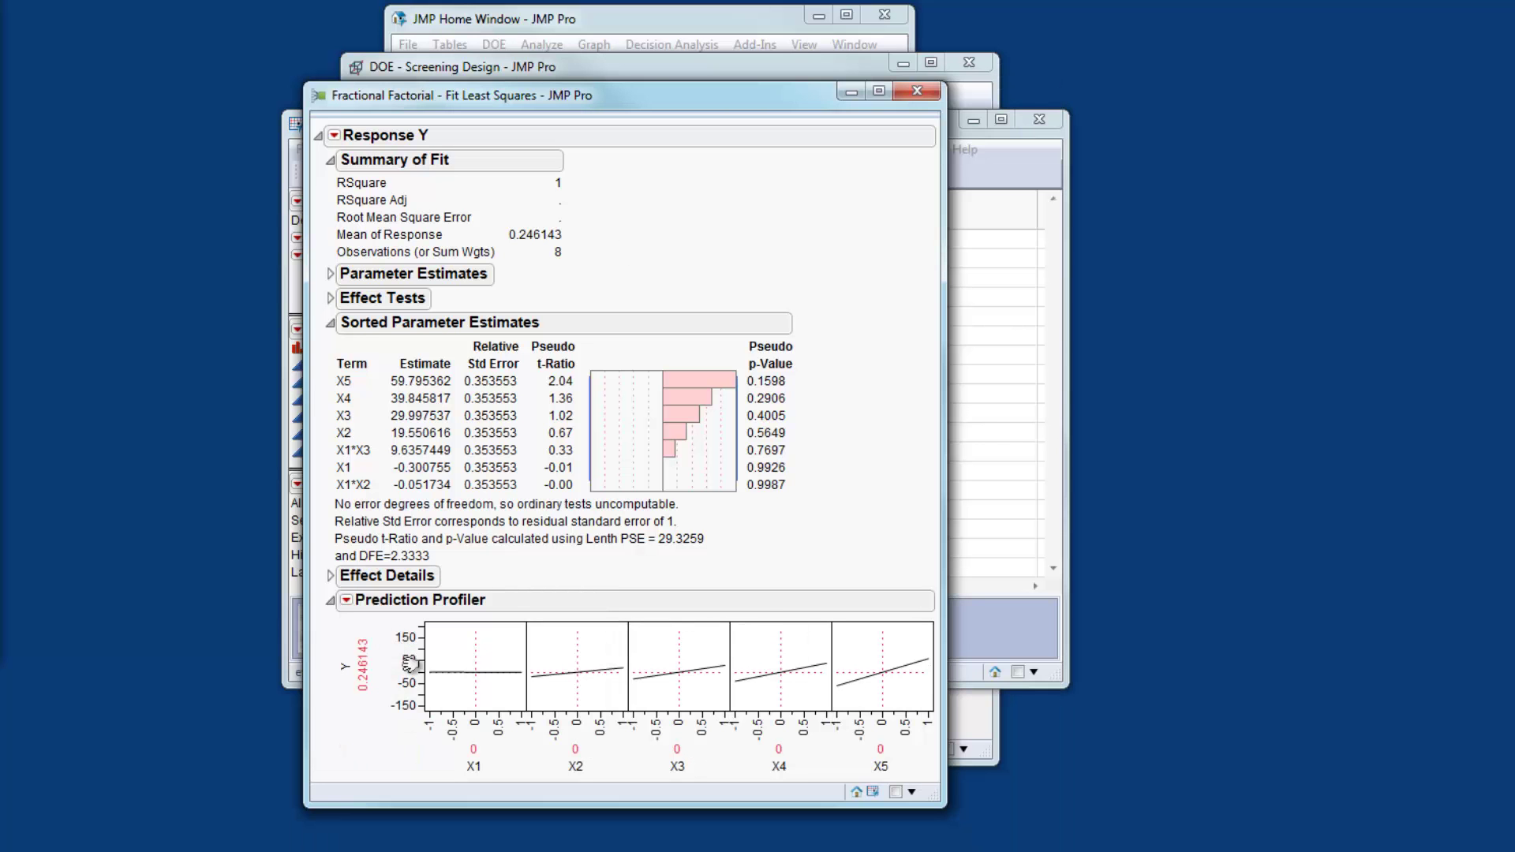
drag(456, 718, 414, 772)
drag(412, 641, 415, 598)
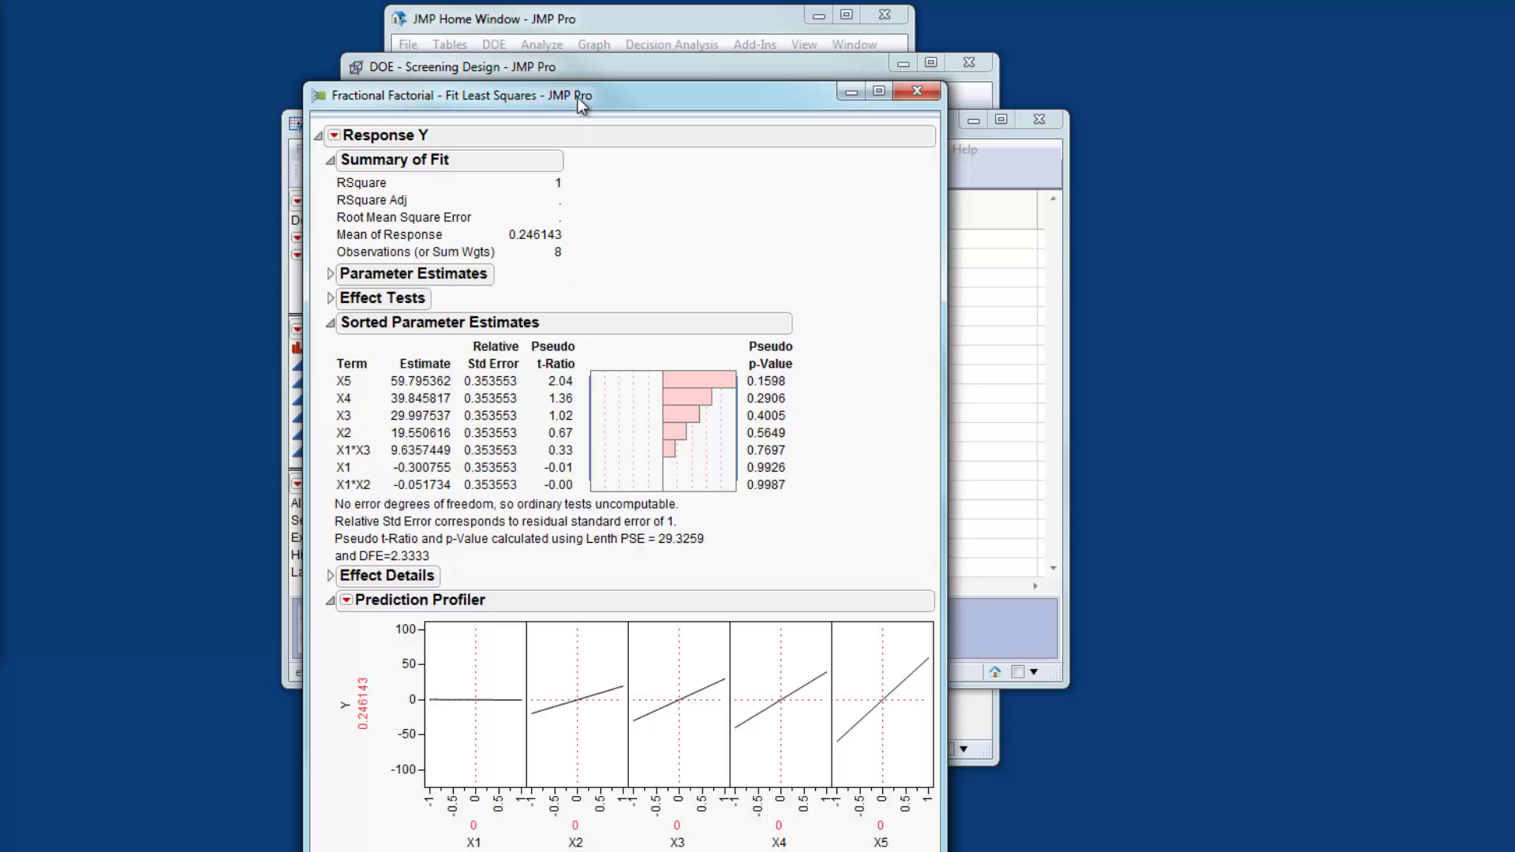
Place the Screening Design window beside the report and expand Aliasing of Effects
drag(577, 98, 879, 97)
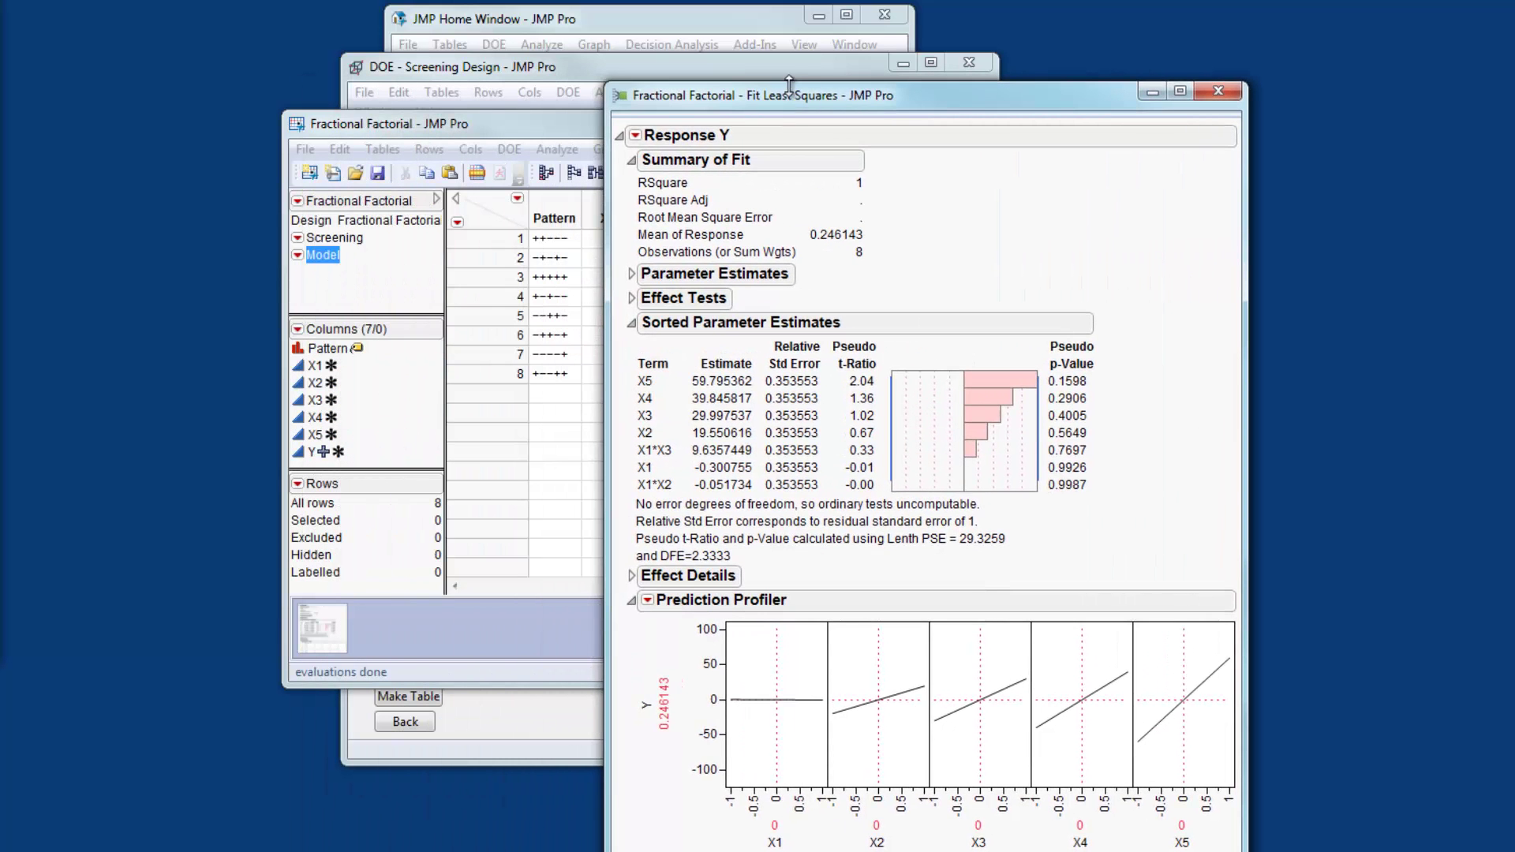
drag(784, 69, 679, 112)
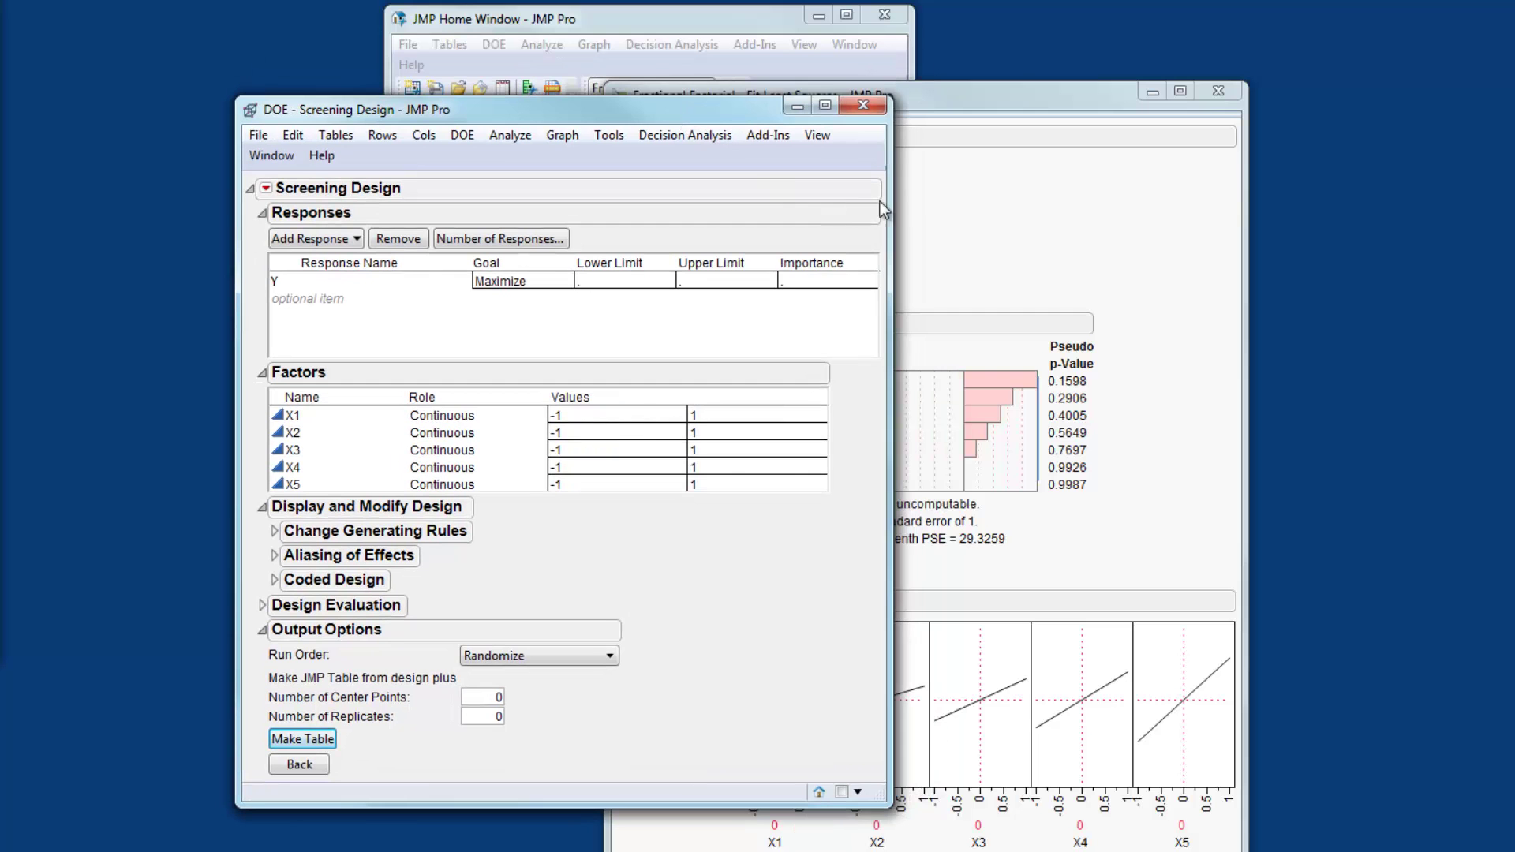
drag(889, 204, 629, 211)
drag(517, 111, 471, 25)
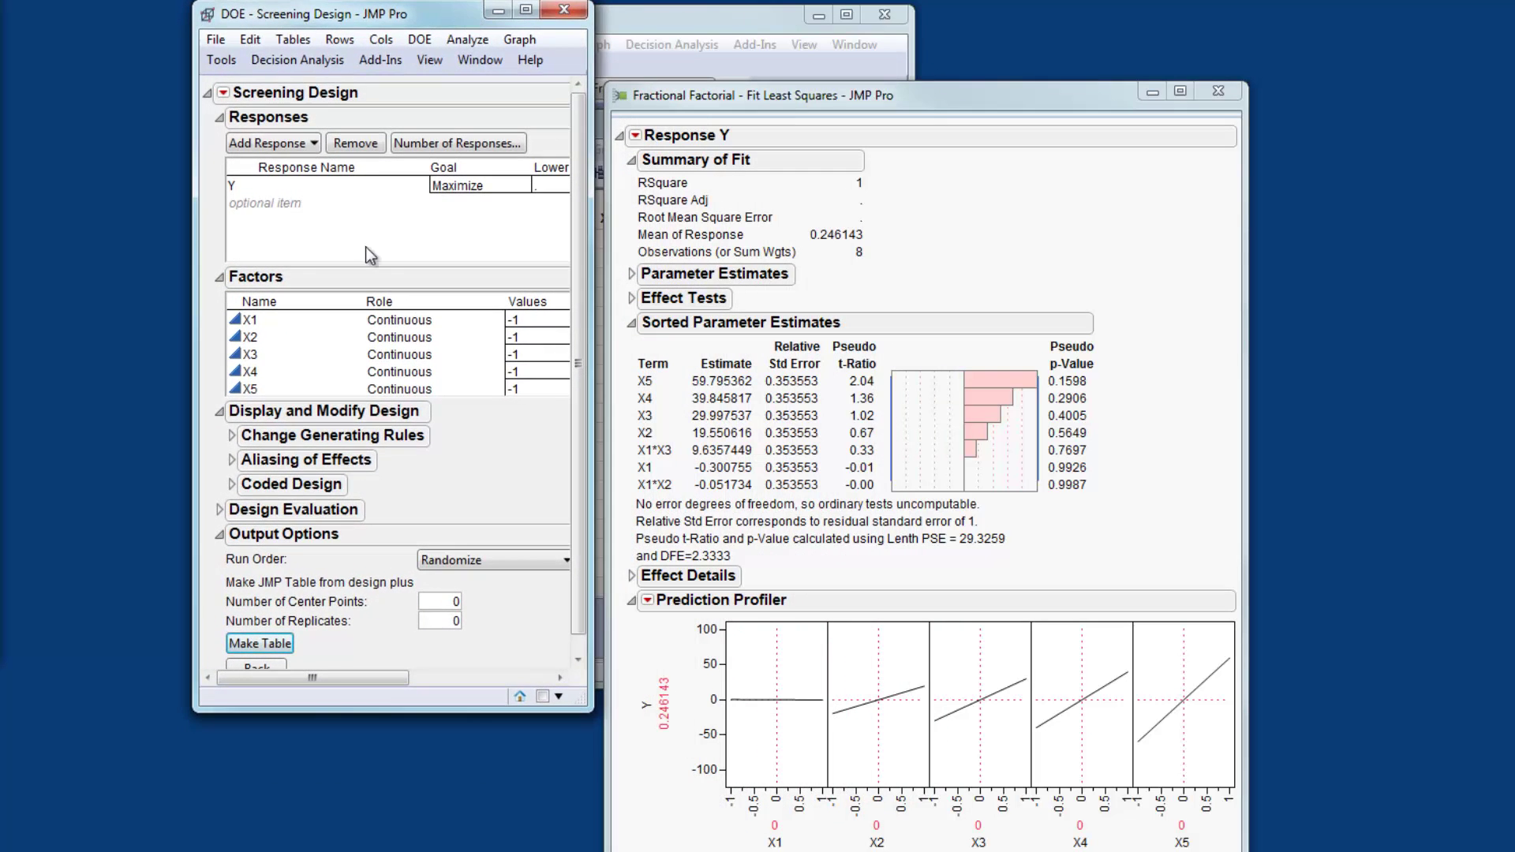
click(233, 460)
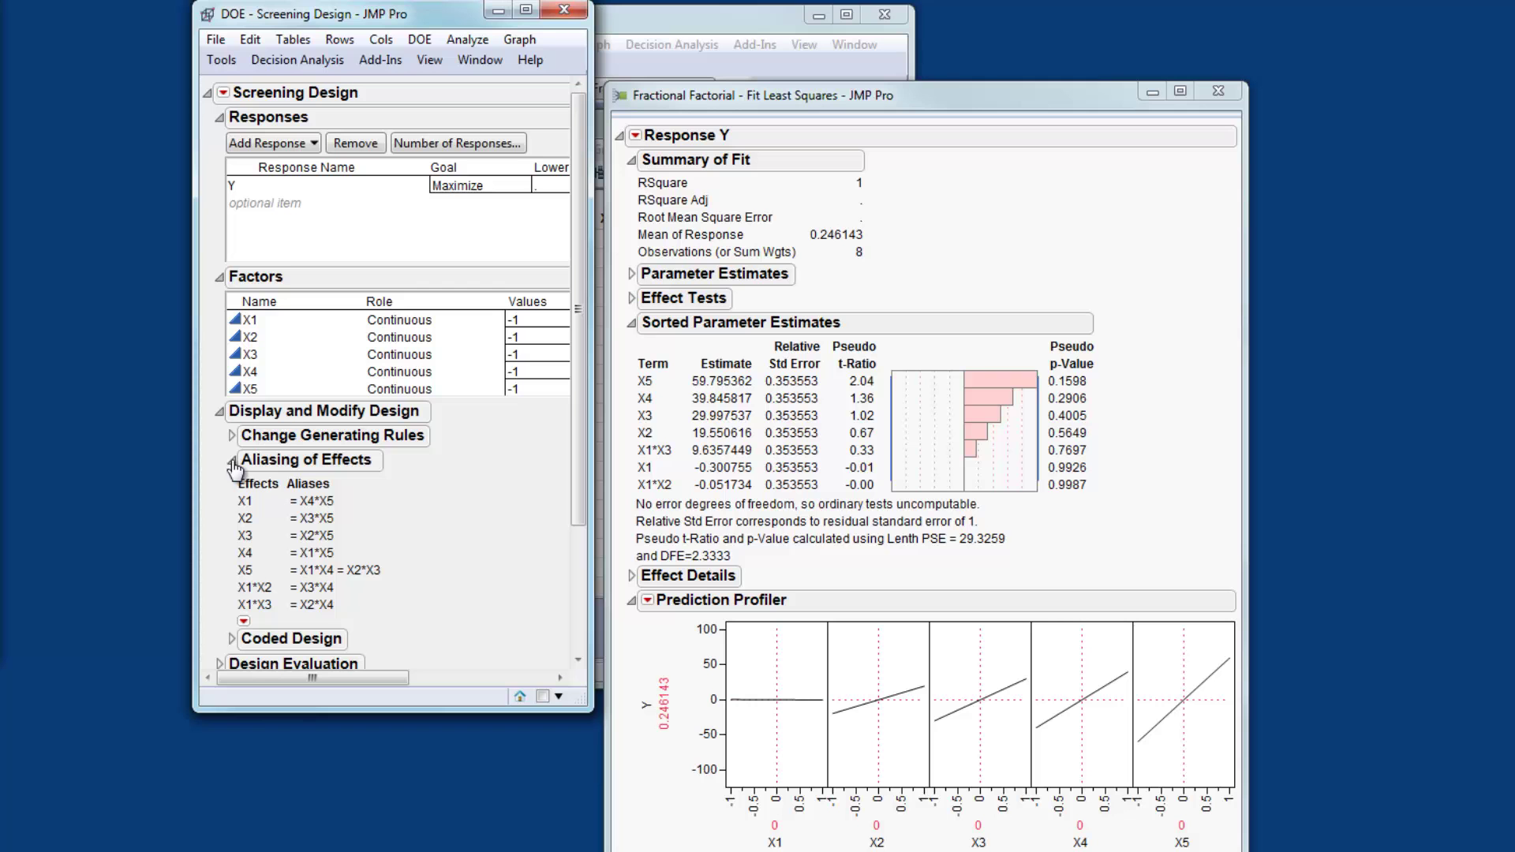
Reopen the Model Dialog for Y and remove all current model effects
click(635, 136)
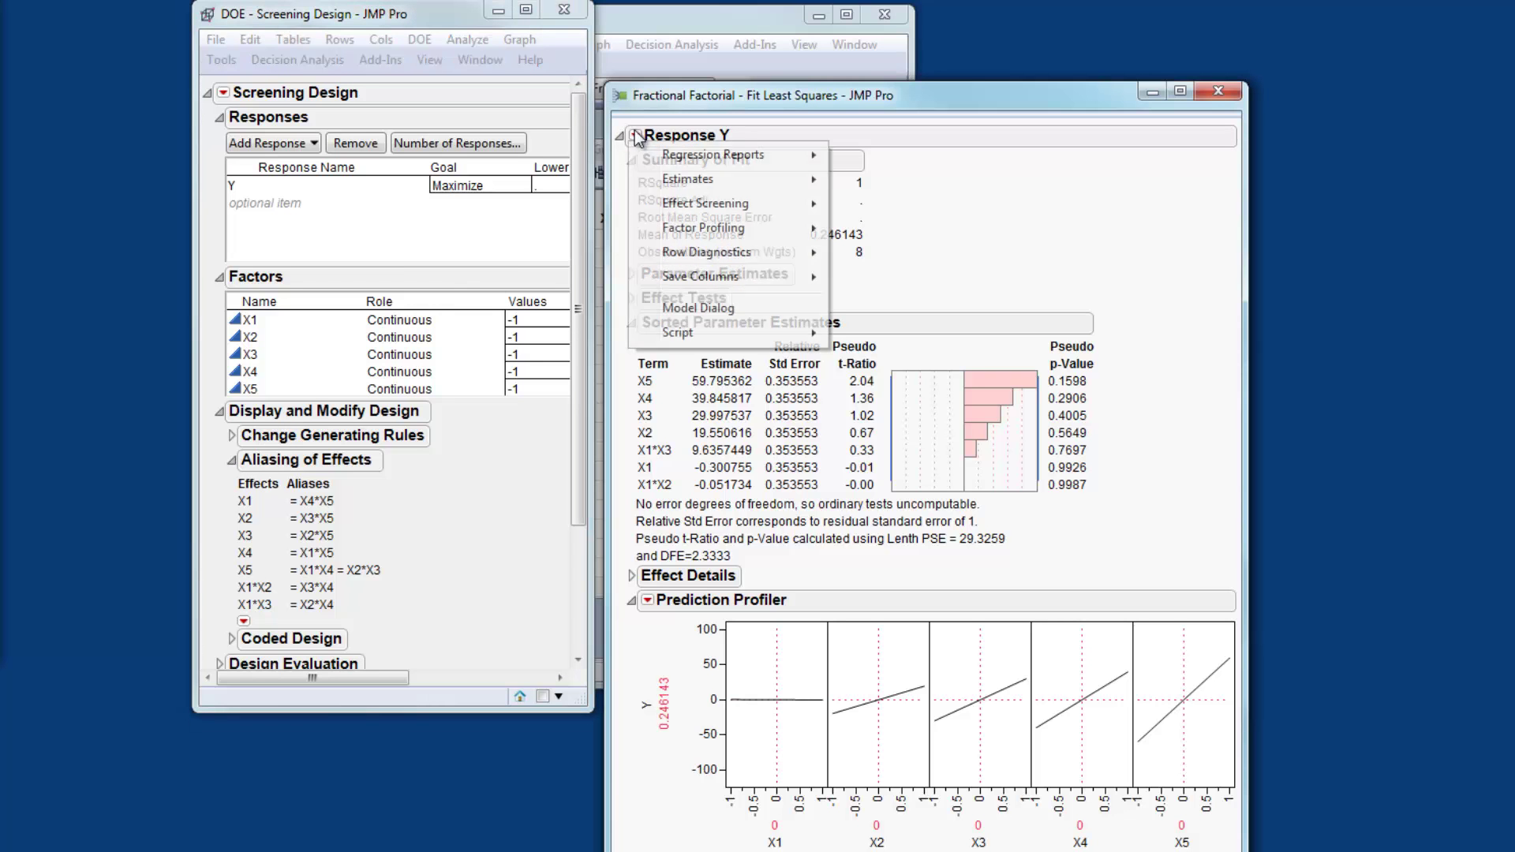
click(688, 310)
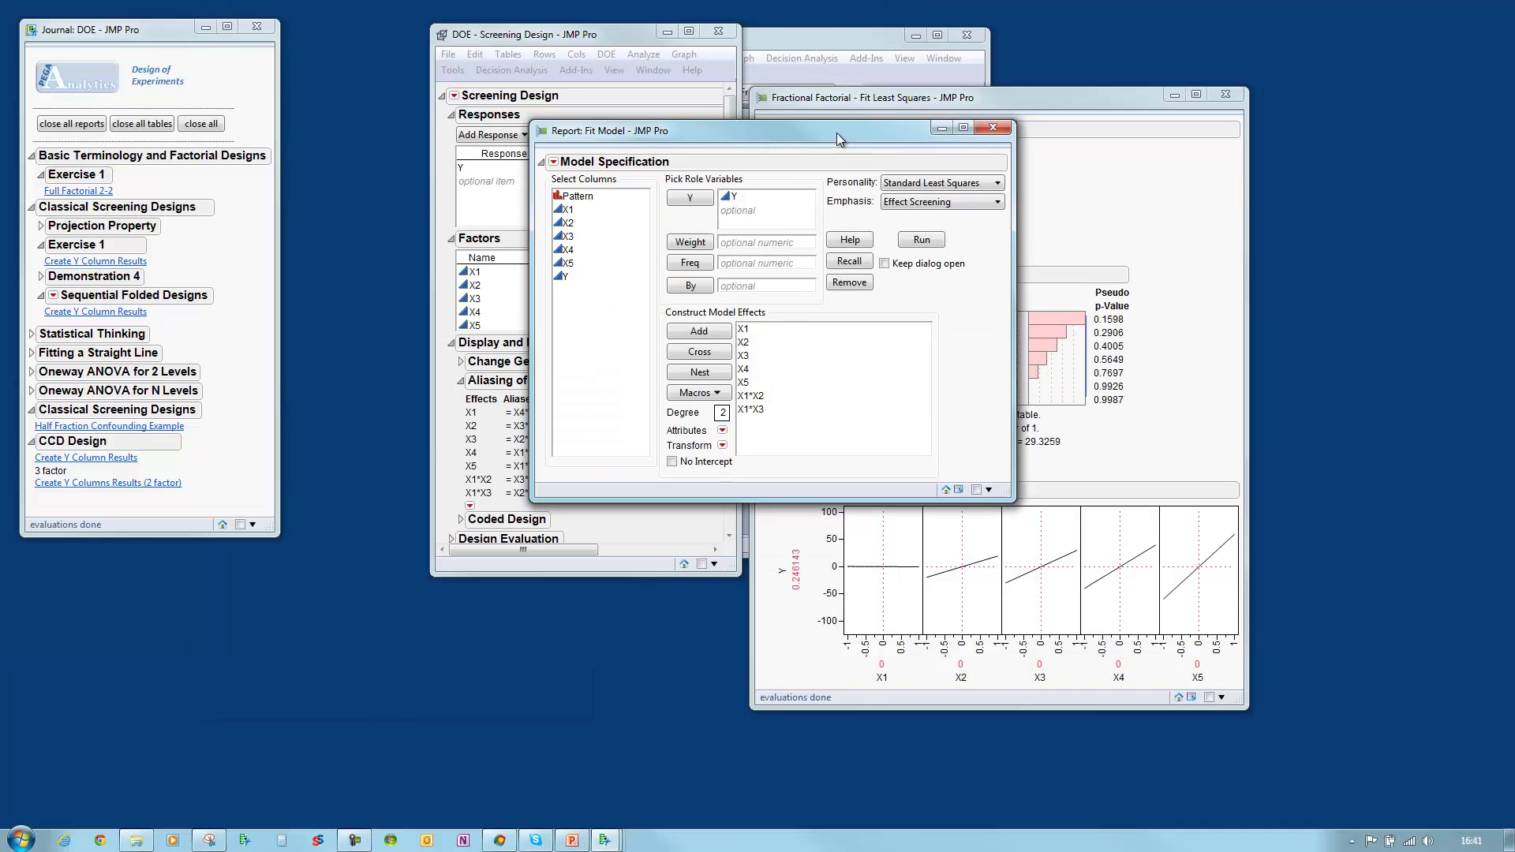
drag(748, 335, 751, 410)
click(849, 283)
Add X2–X5 with two-way interactions, then drop X3*X4, X3*X5 and X4*X5
drag(570, 224, 577, 266)
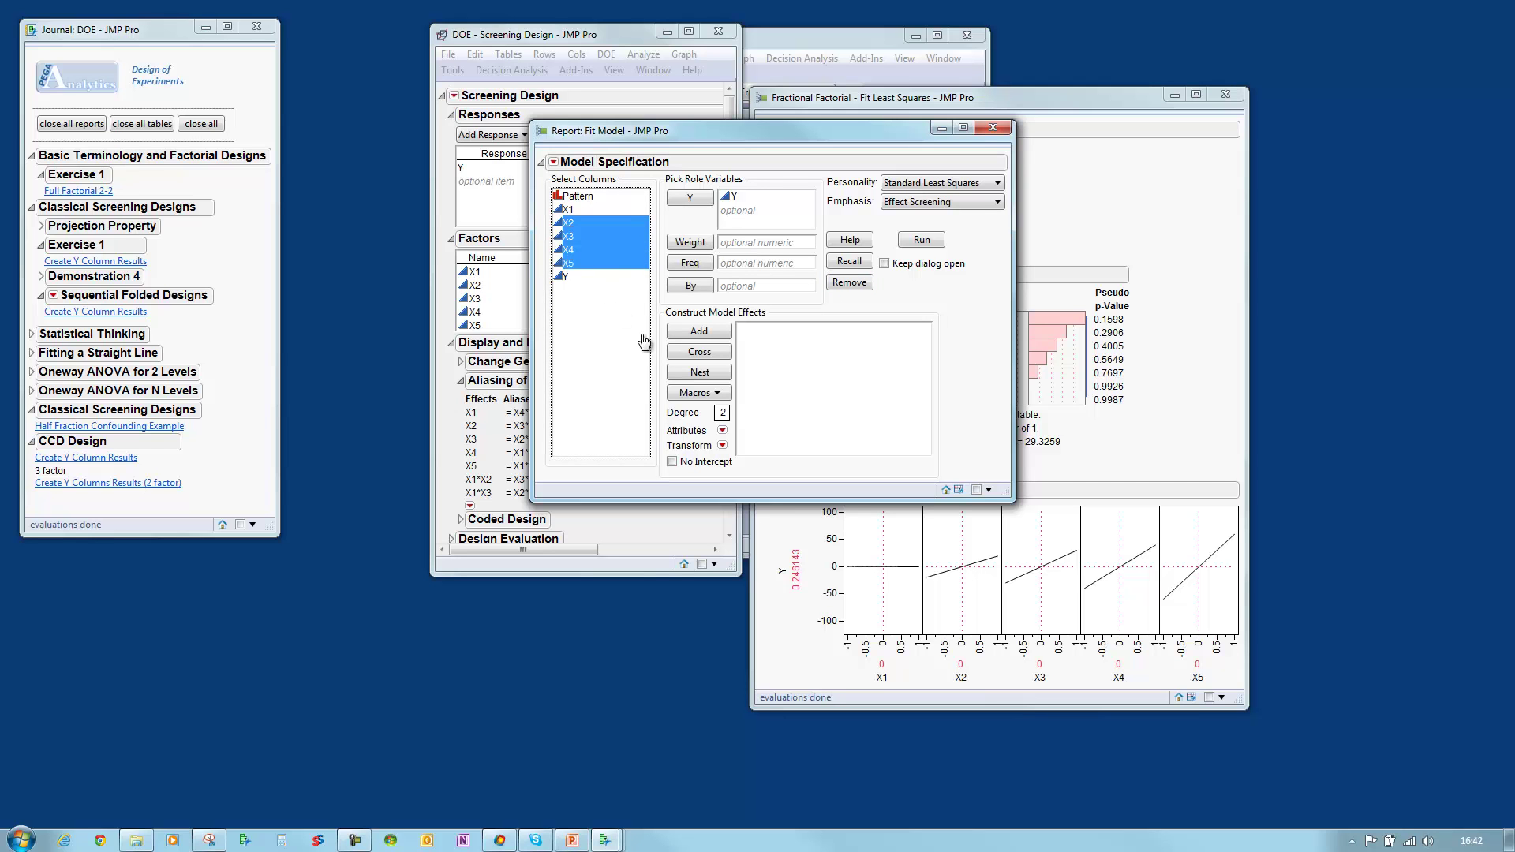
click(694, 393)
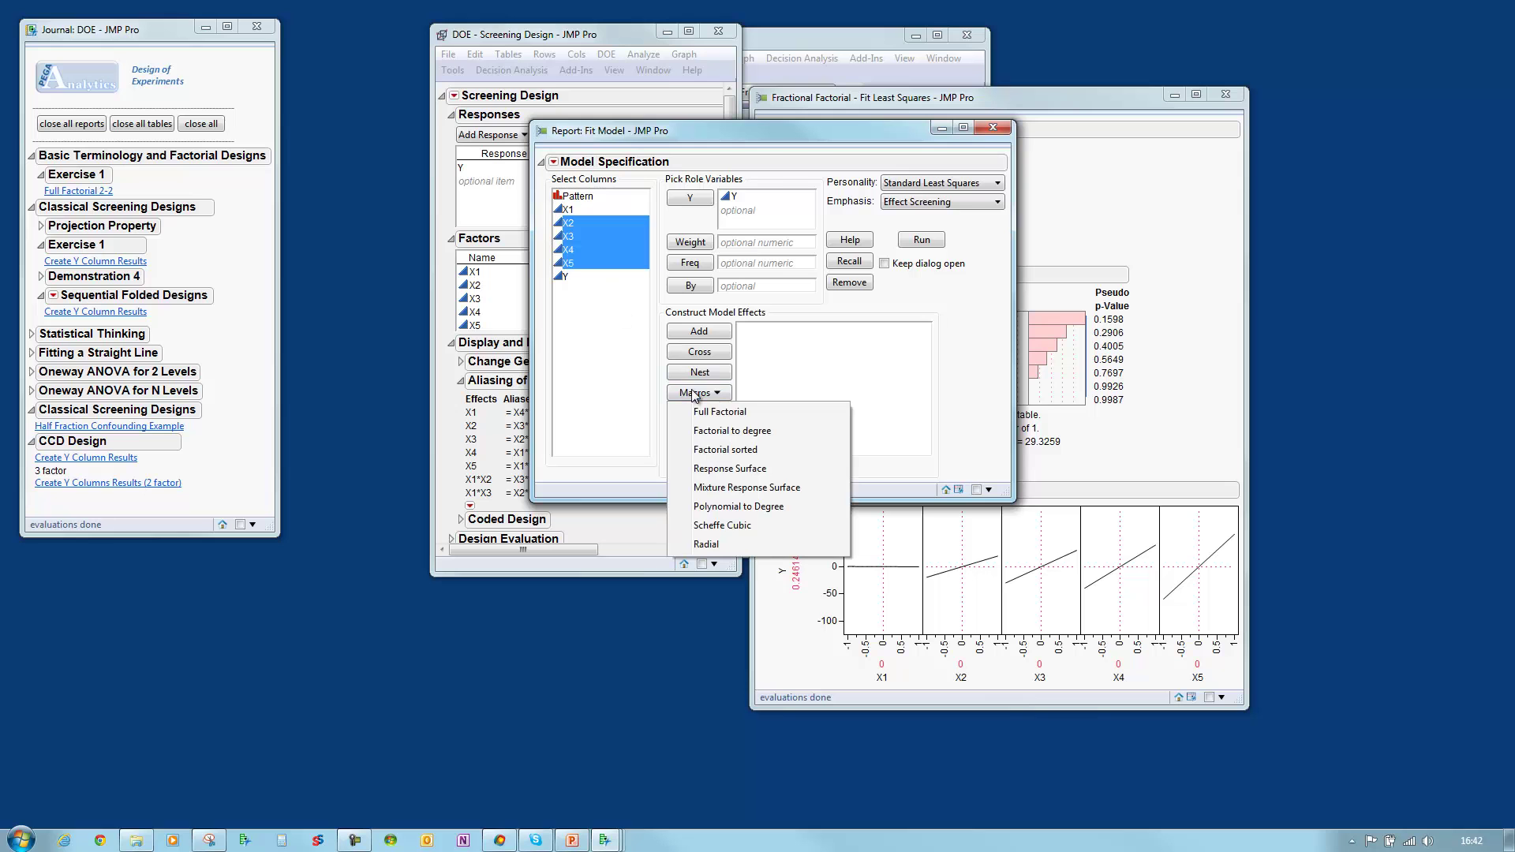
click(723, 431)
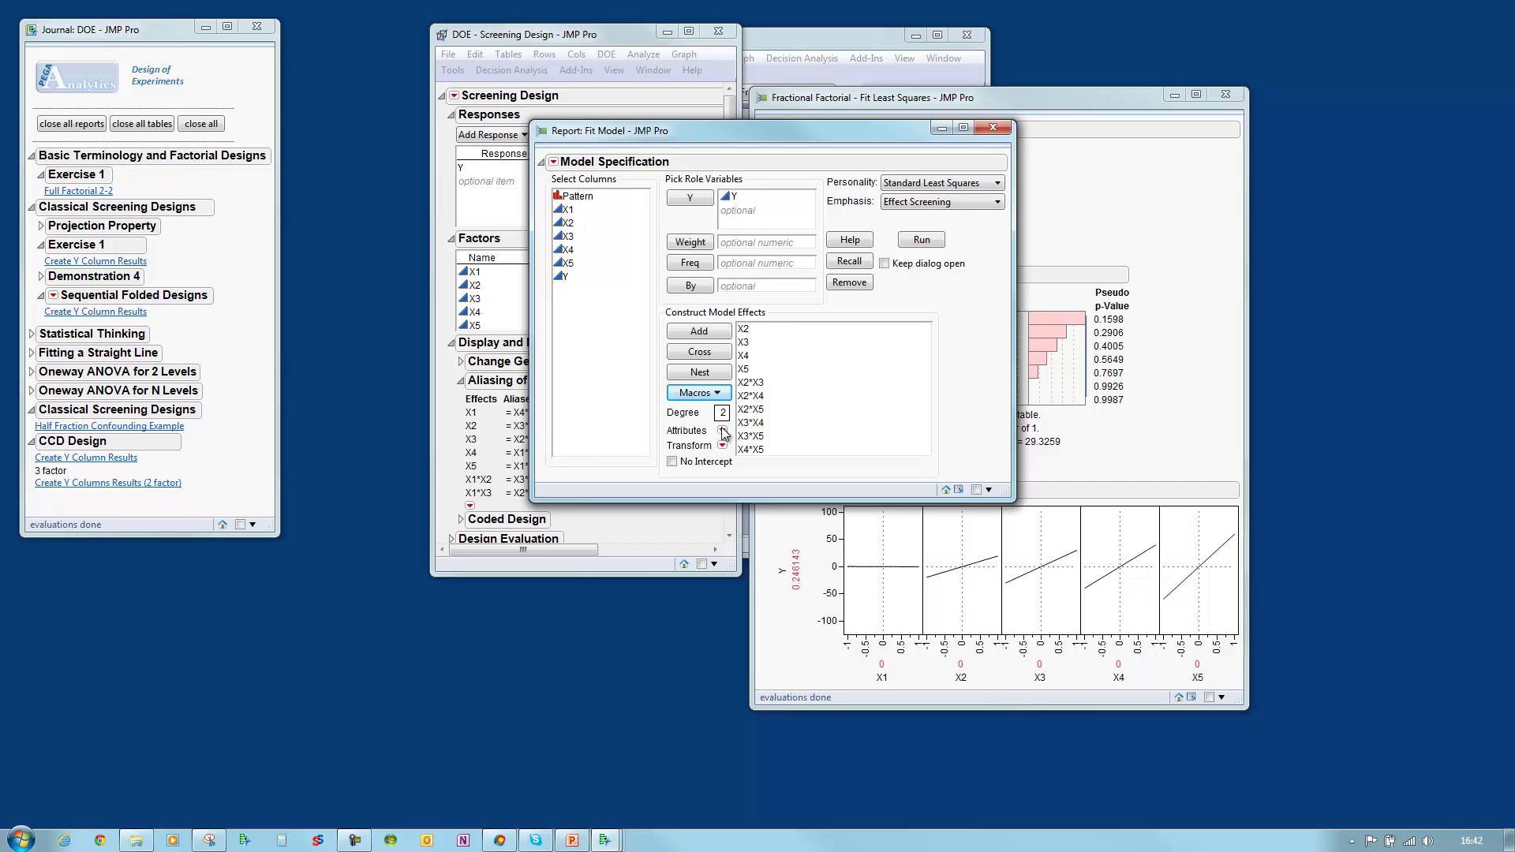
drag(754, 424, 765, 452)
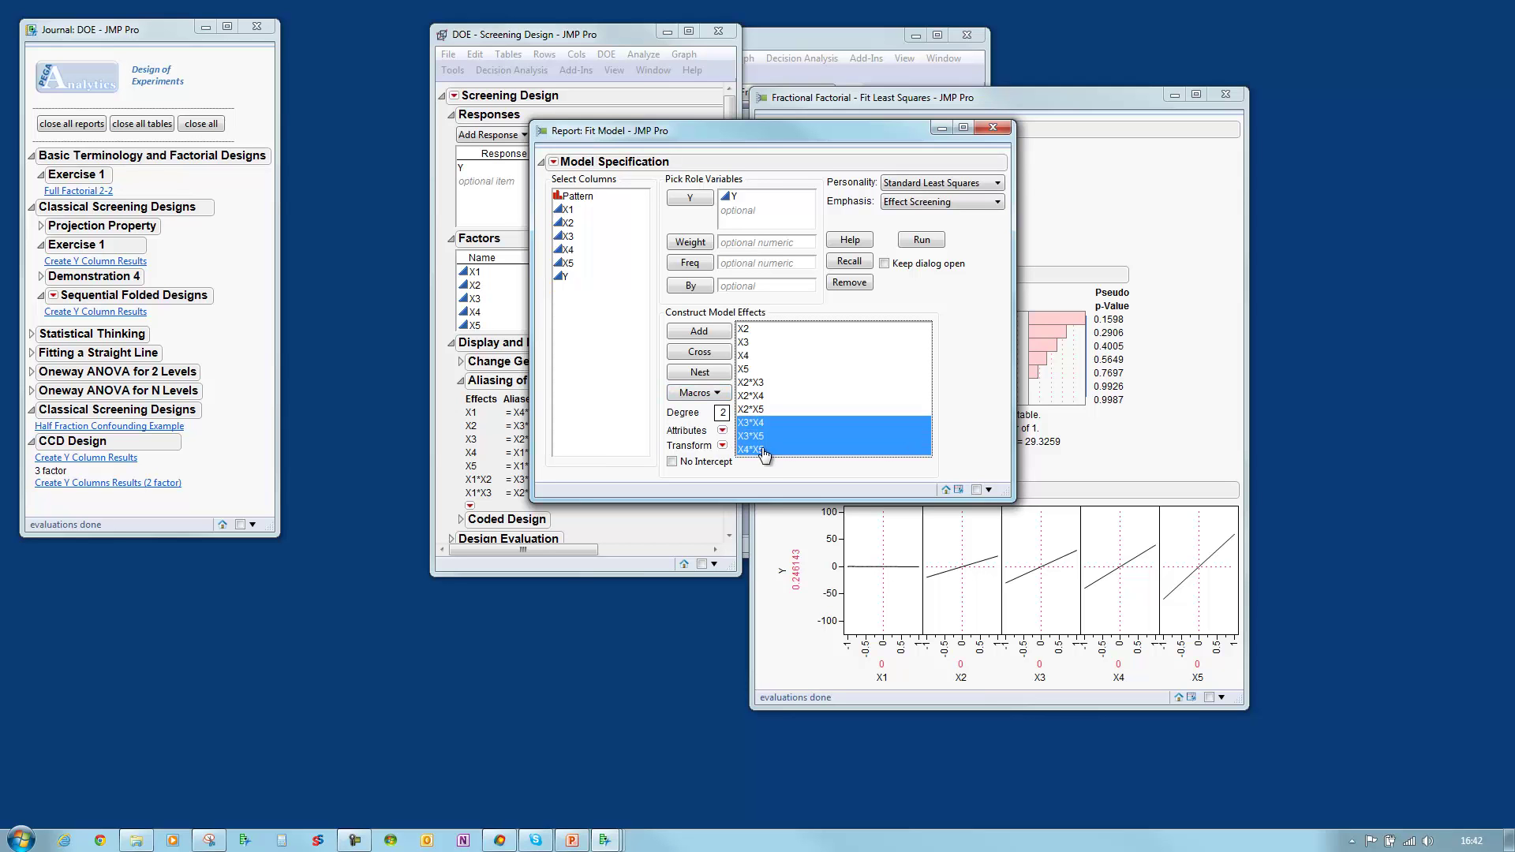
click(859, 287)
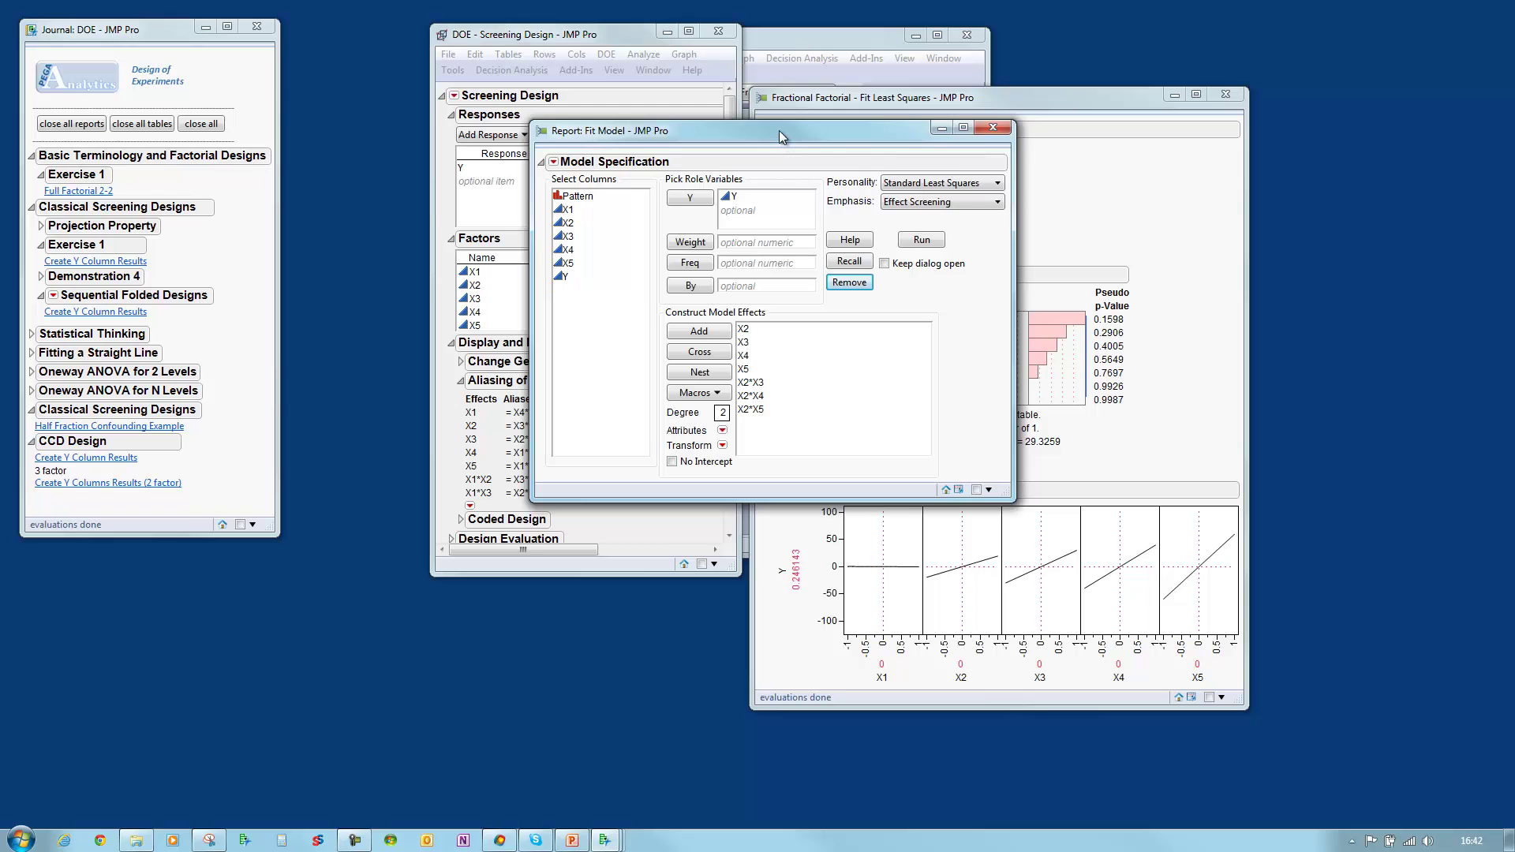
drag(782, 131, 892, 181)
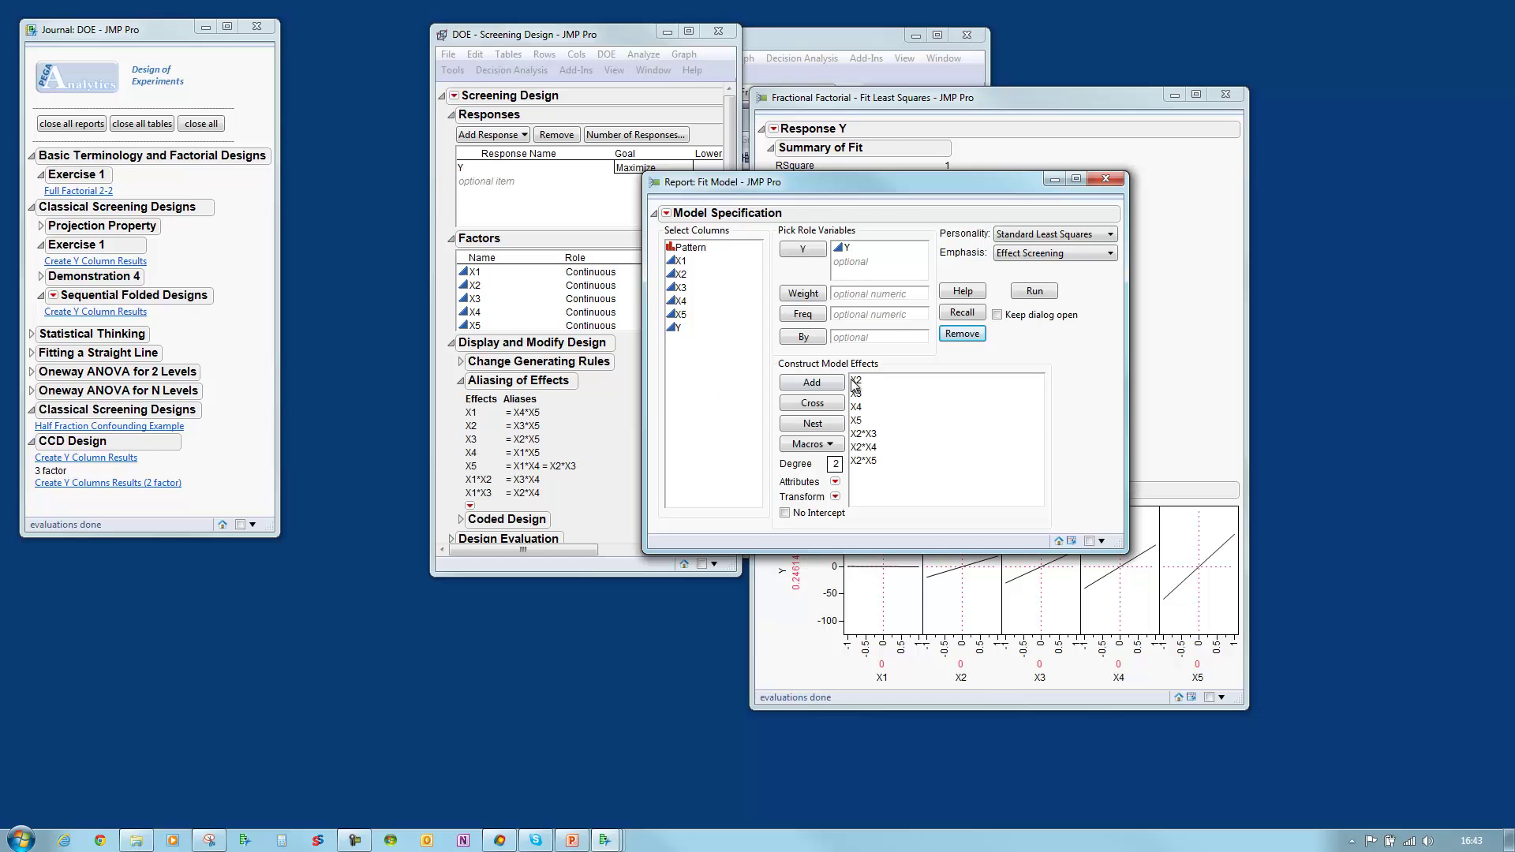
Fit the revised model with X2–X5, X2*X3, X2*X4 and X2*X5
click(1035, 292)
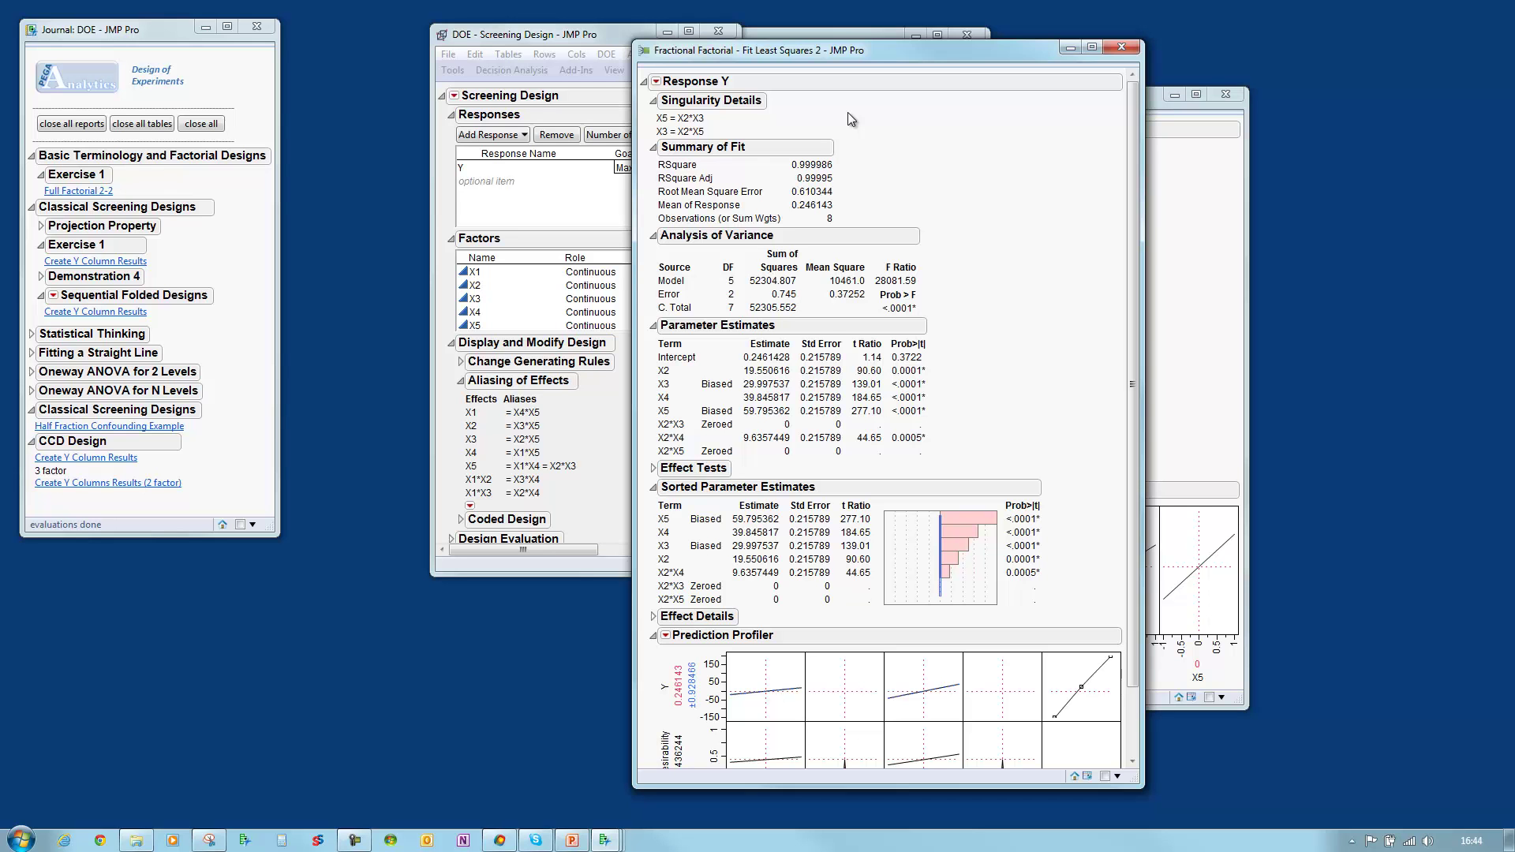
Close both fit reports and the Screening Design window
click(1122, 47)
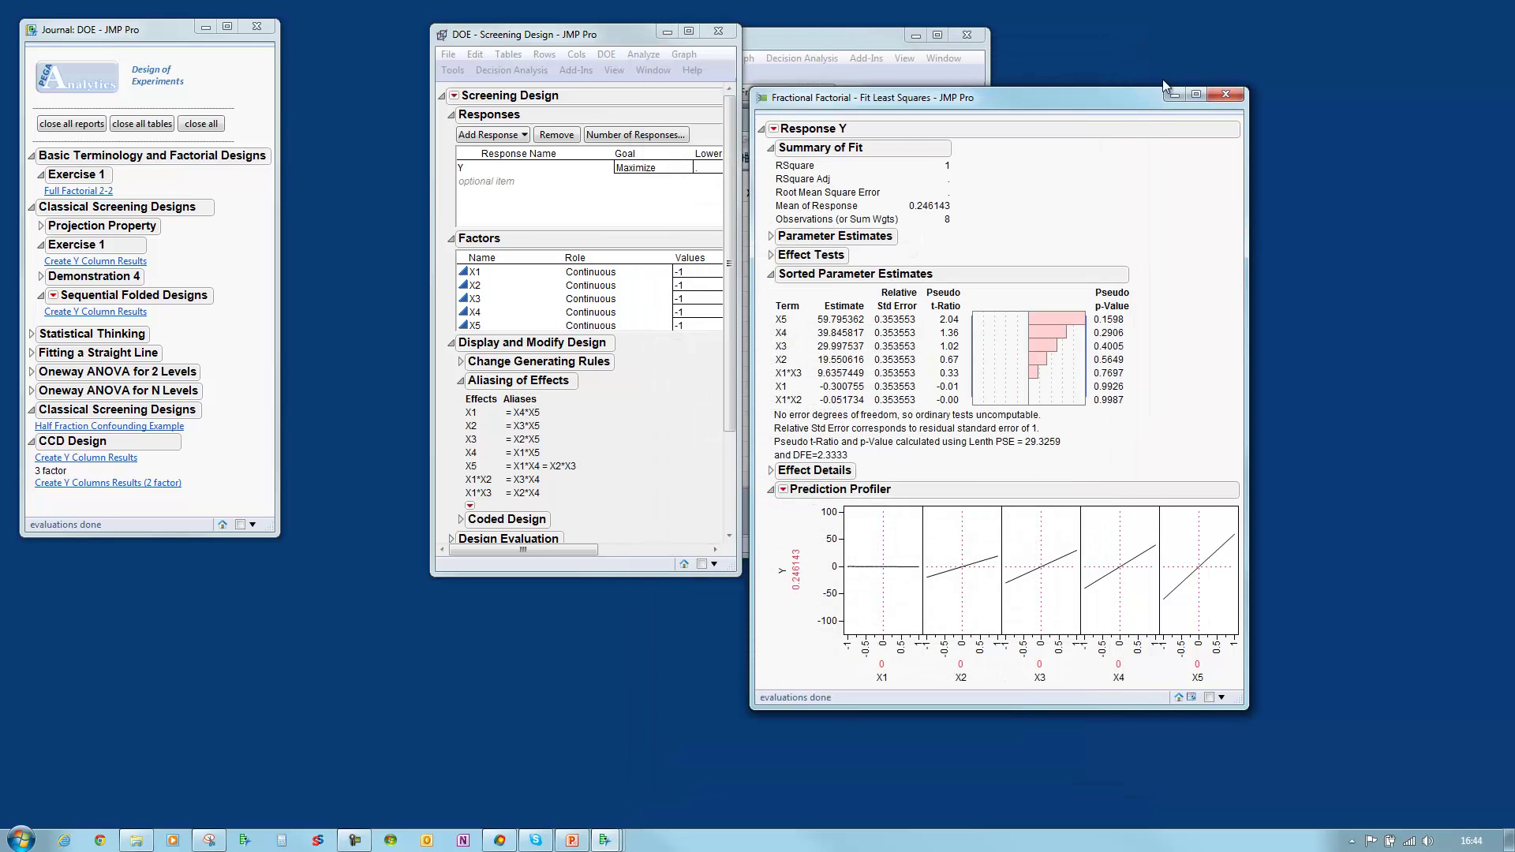
click(1226, 94)
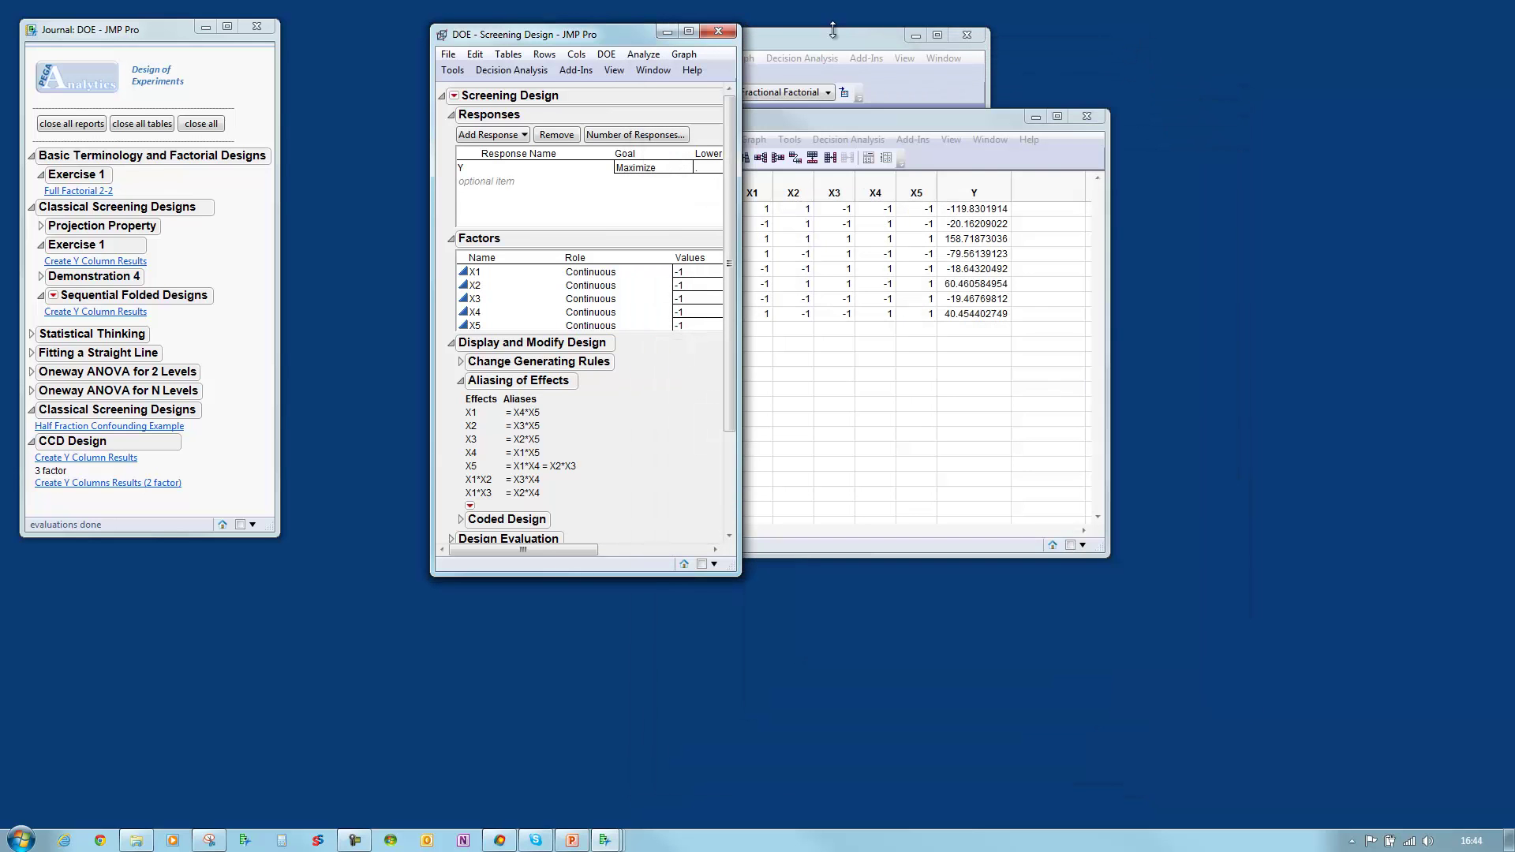
click(719, 31)
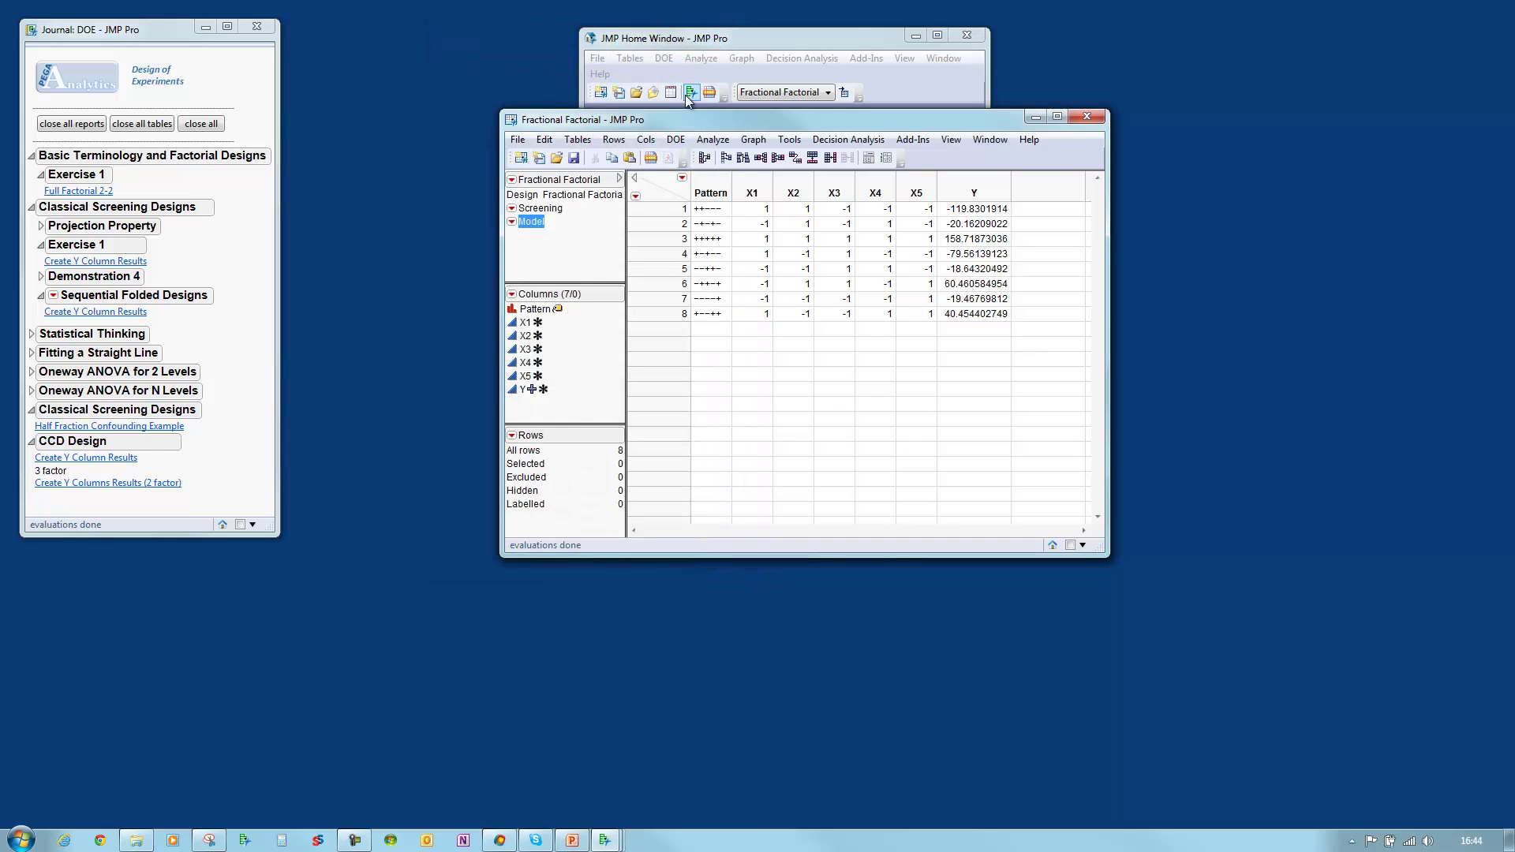
Set up Augment Design with Y as response and X1–X5 as factors
click(676, 139)
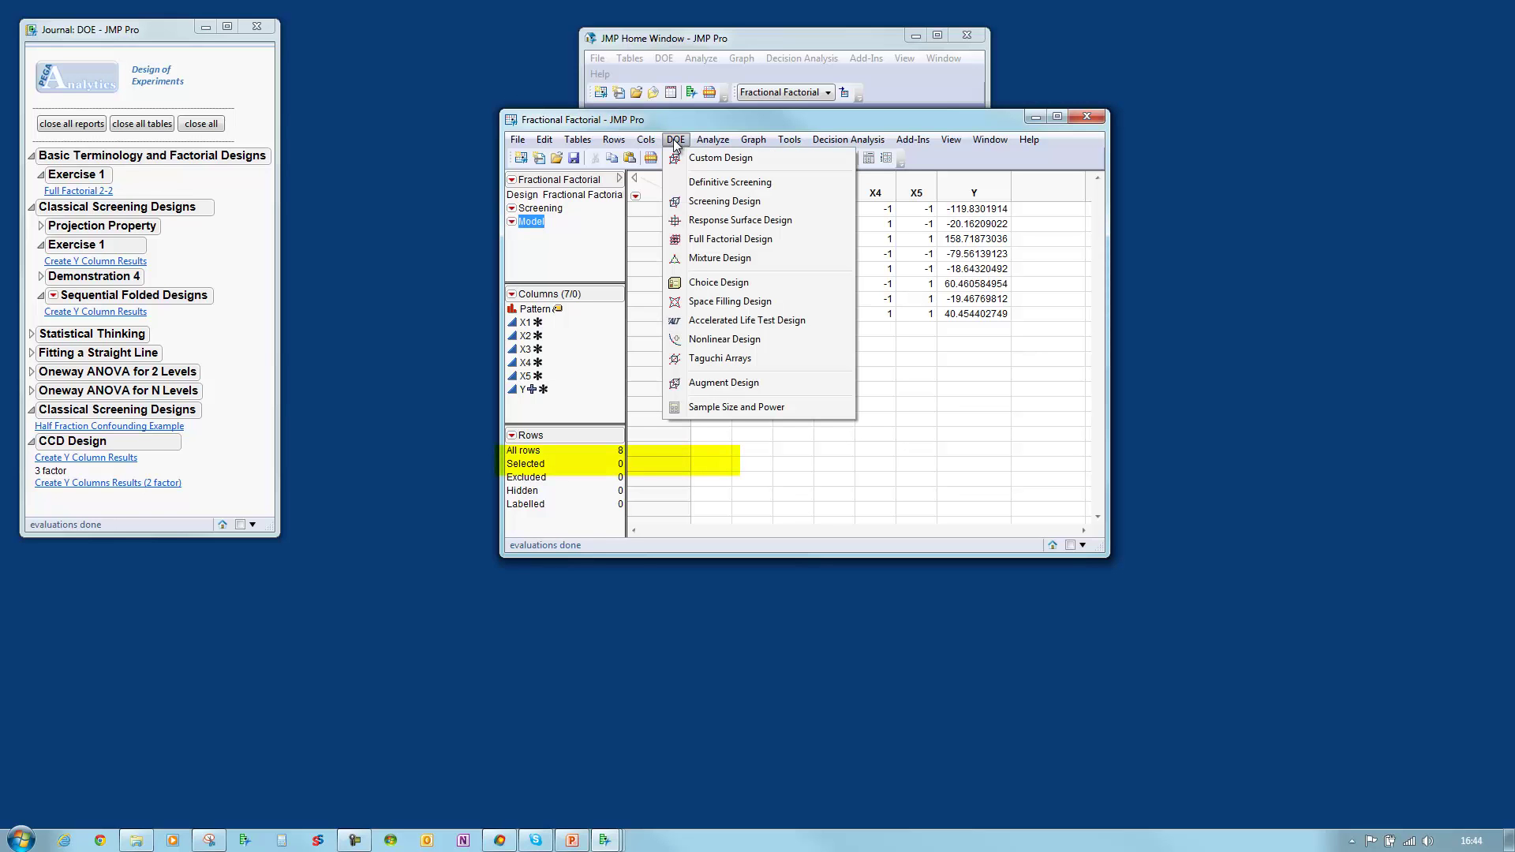
click(740, 382)
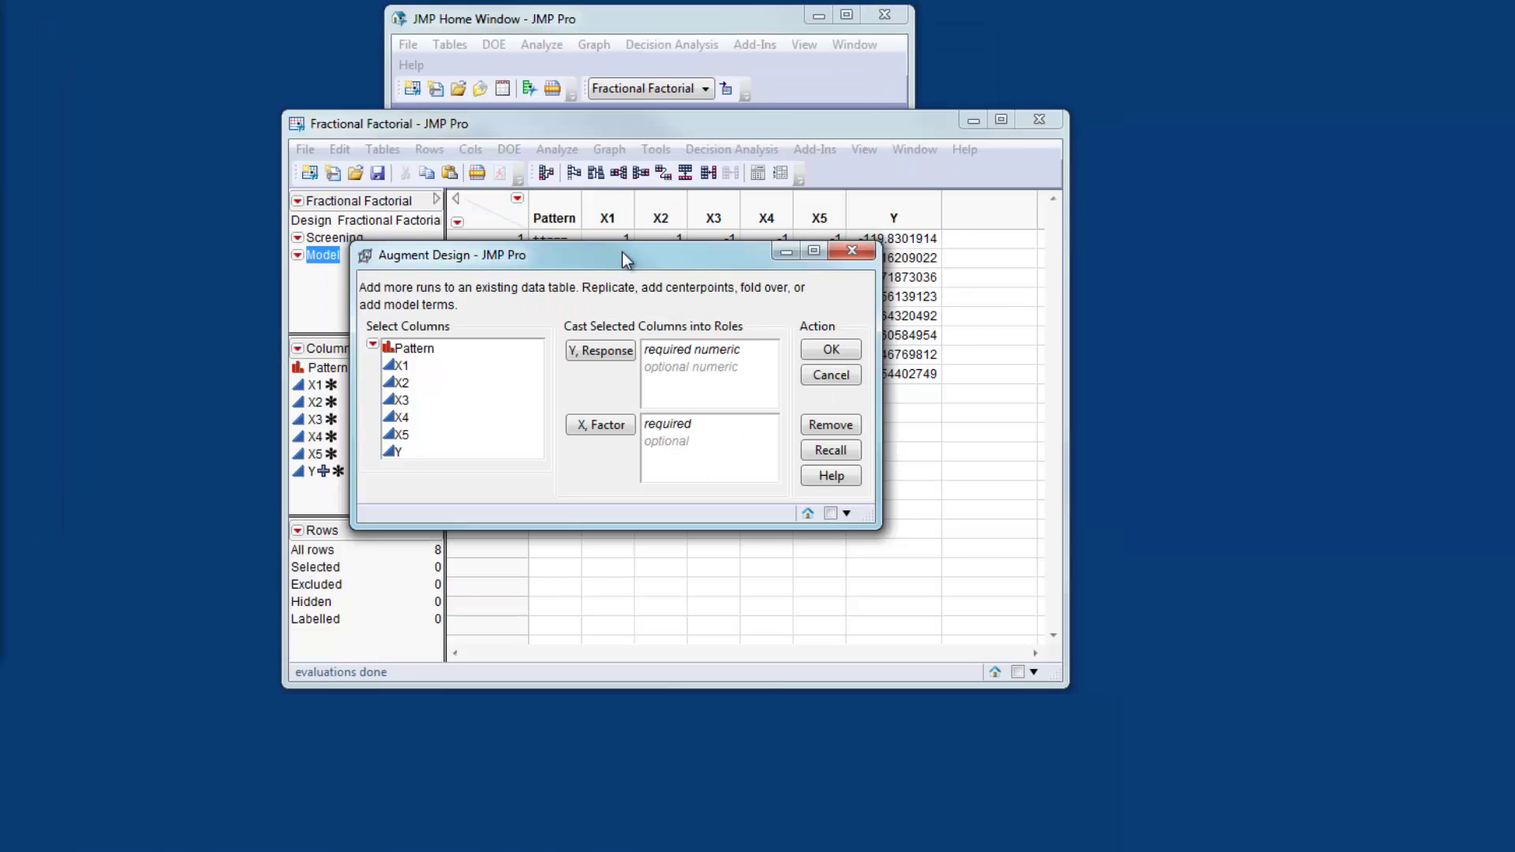
click(403, 452)
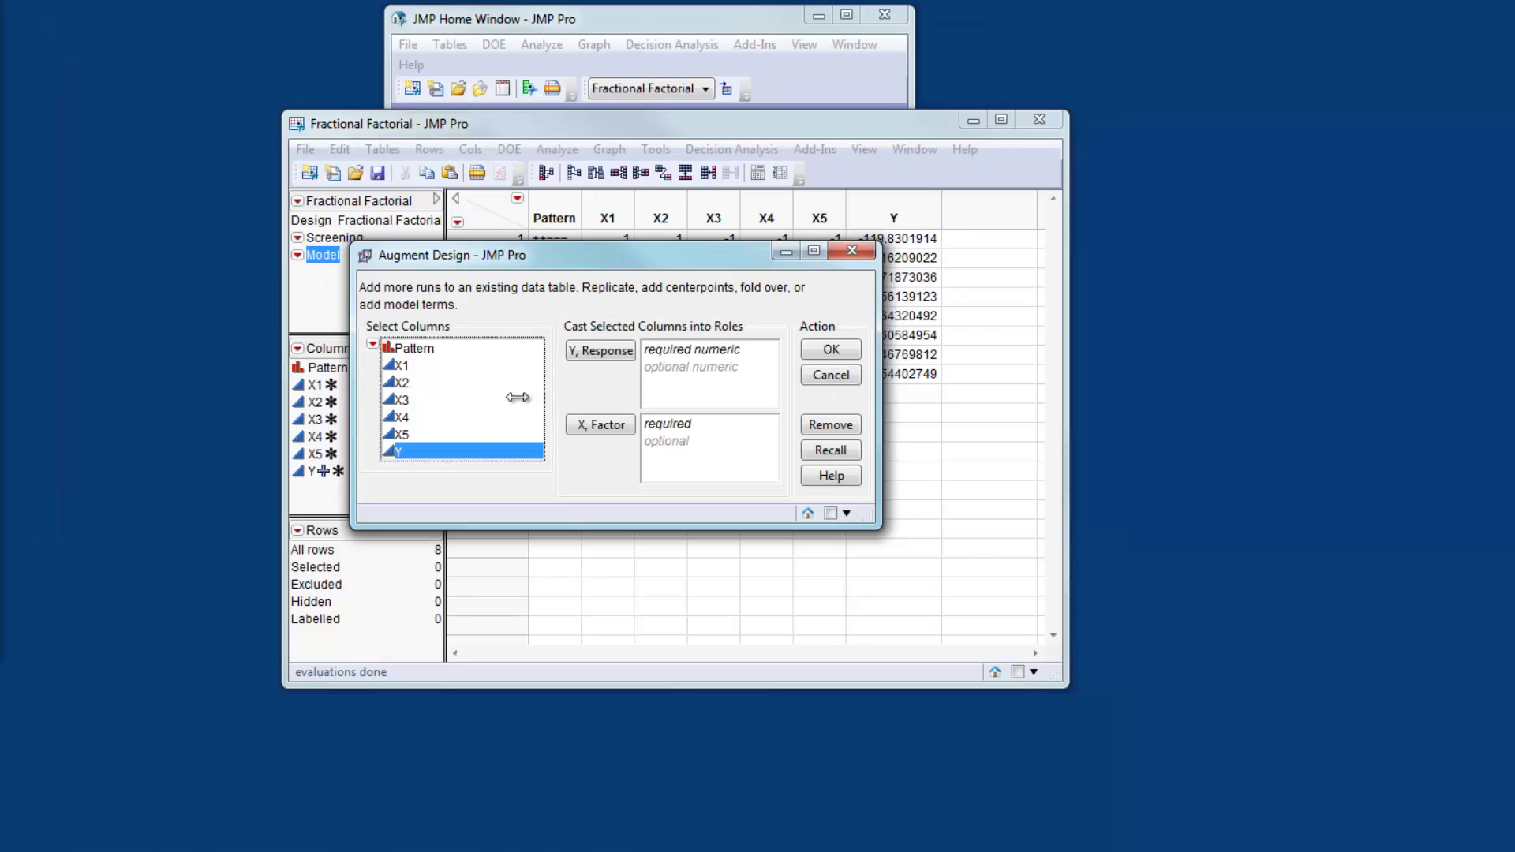
click(608, 355)
drag(407, 367, 412, 436)
click(602, 425)
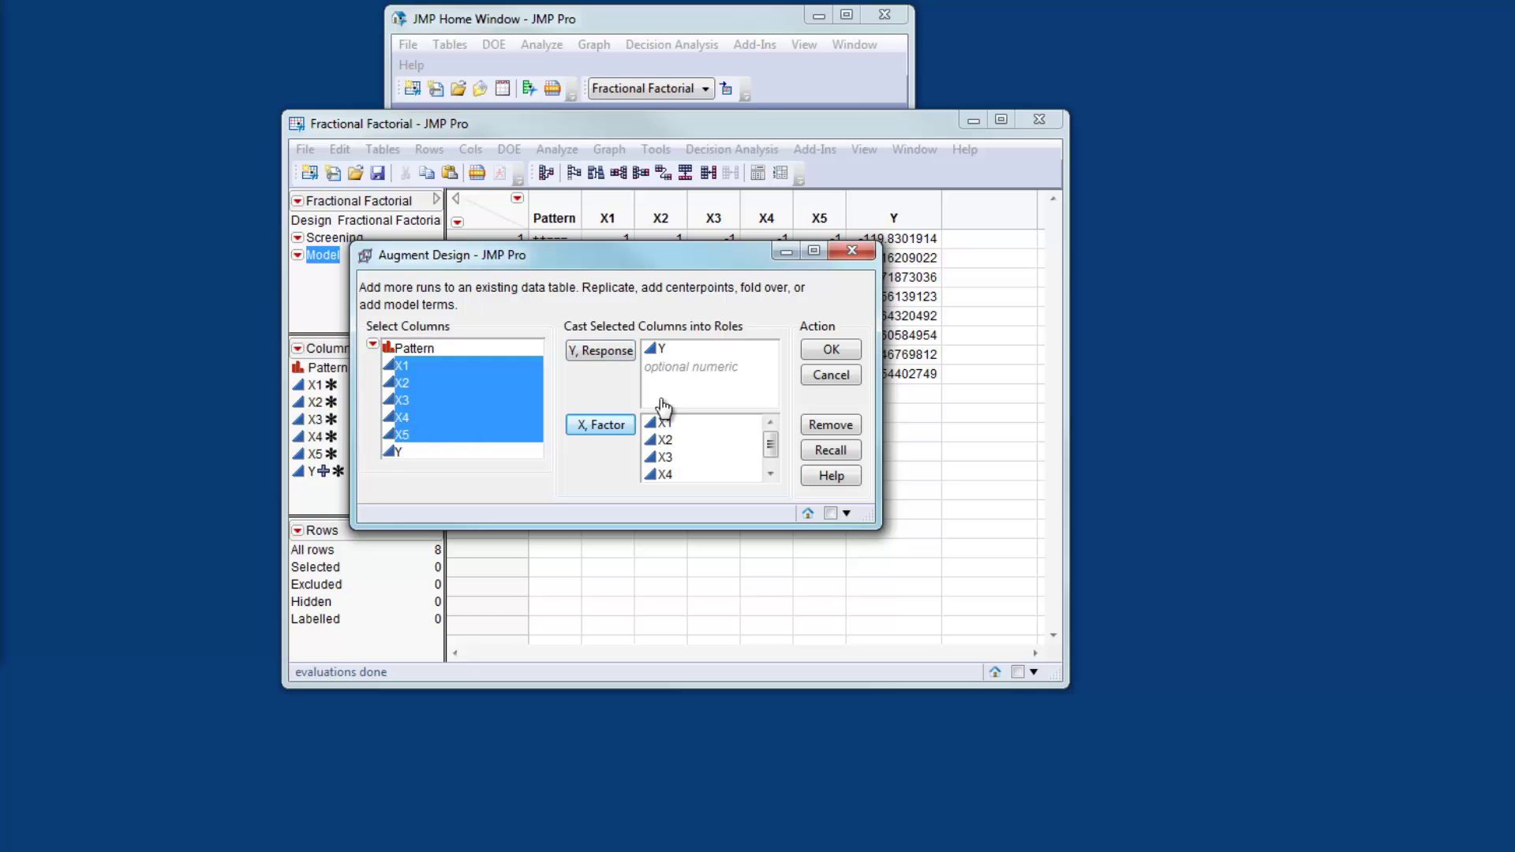
click(824, 352)
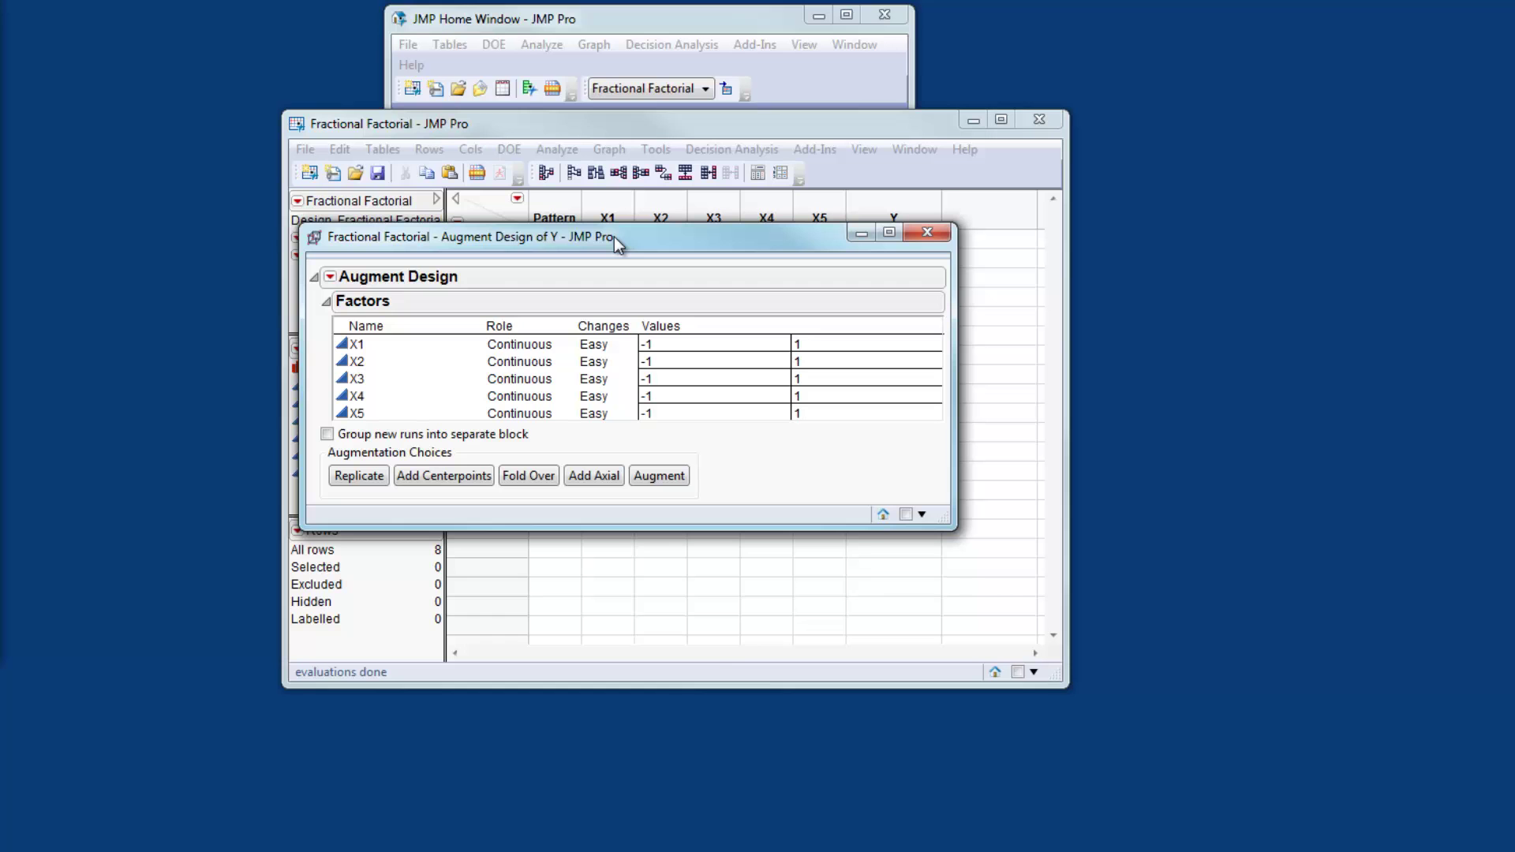
Fold over the design on factors X2, X3, X4 and X5
click(543, 478)
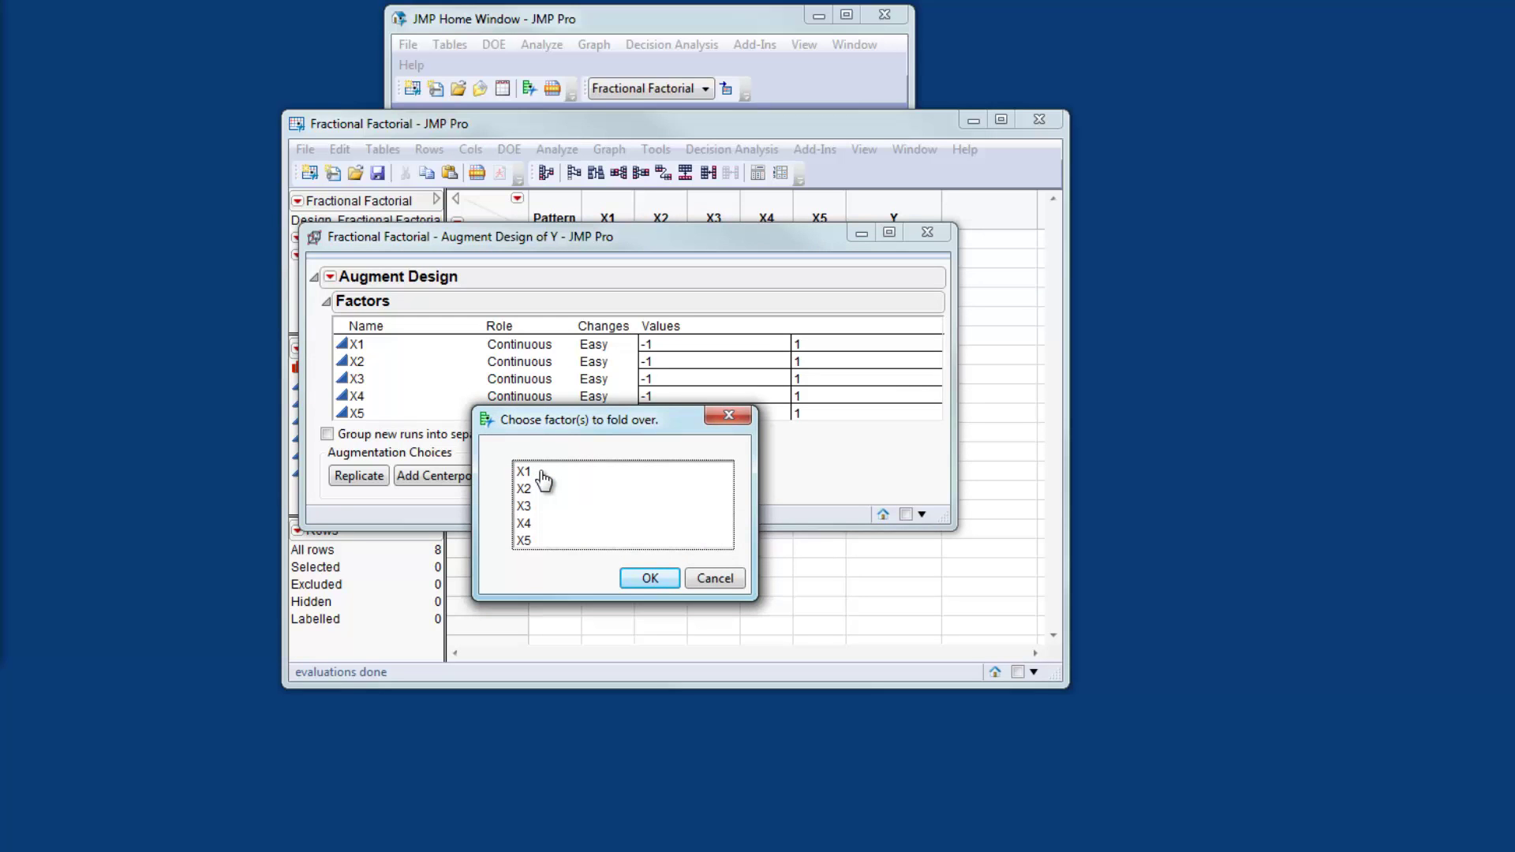
drag(529, 493, 538, 557)
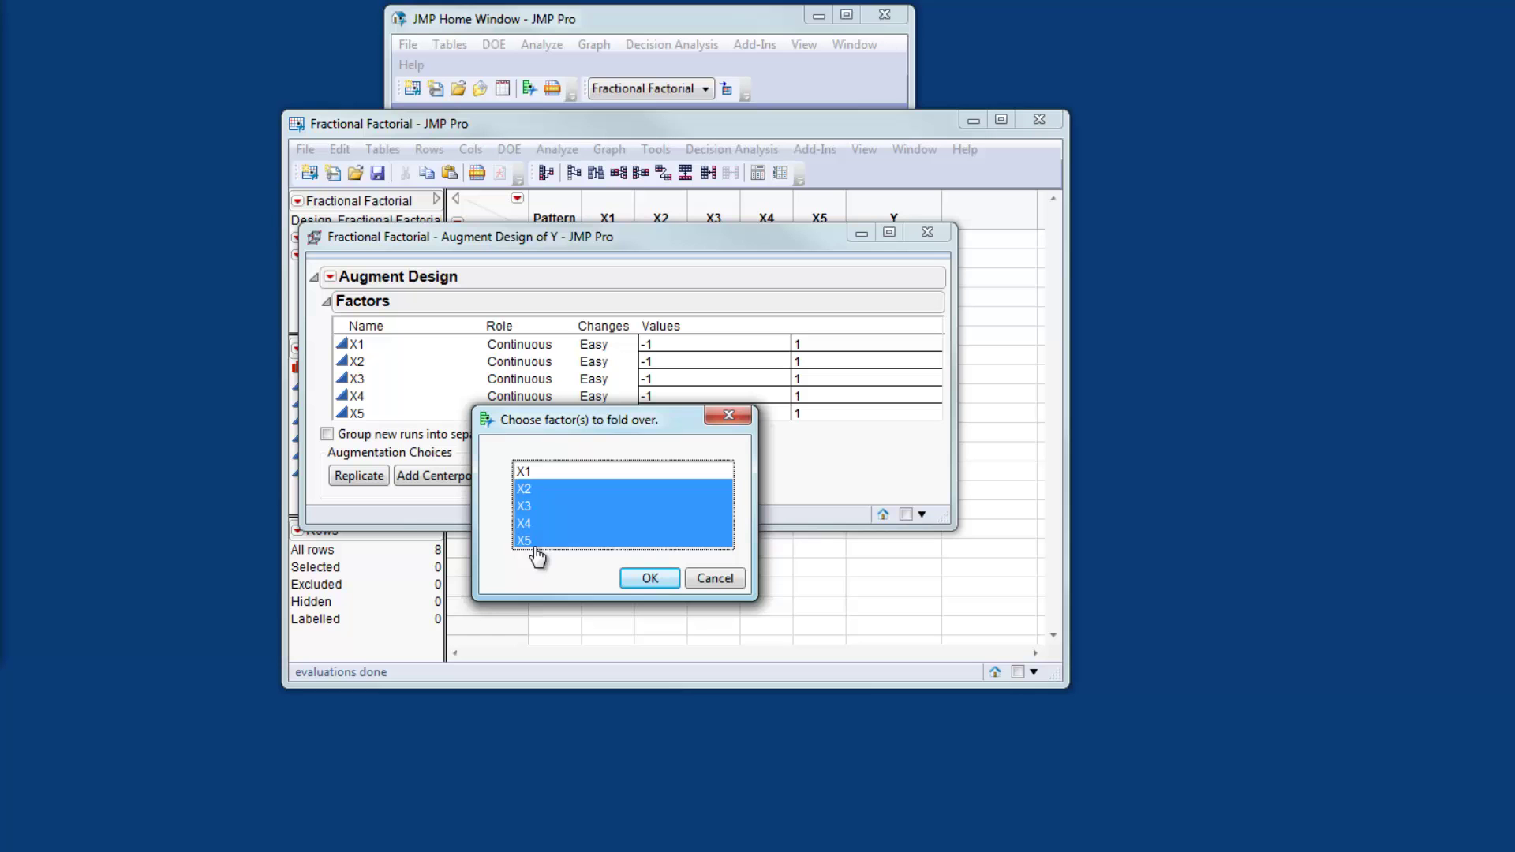
click(646, 579)
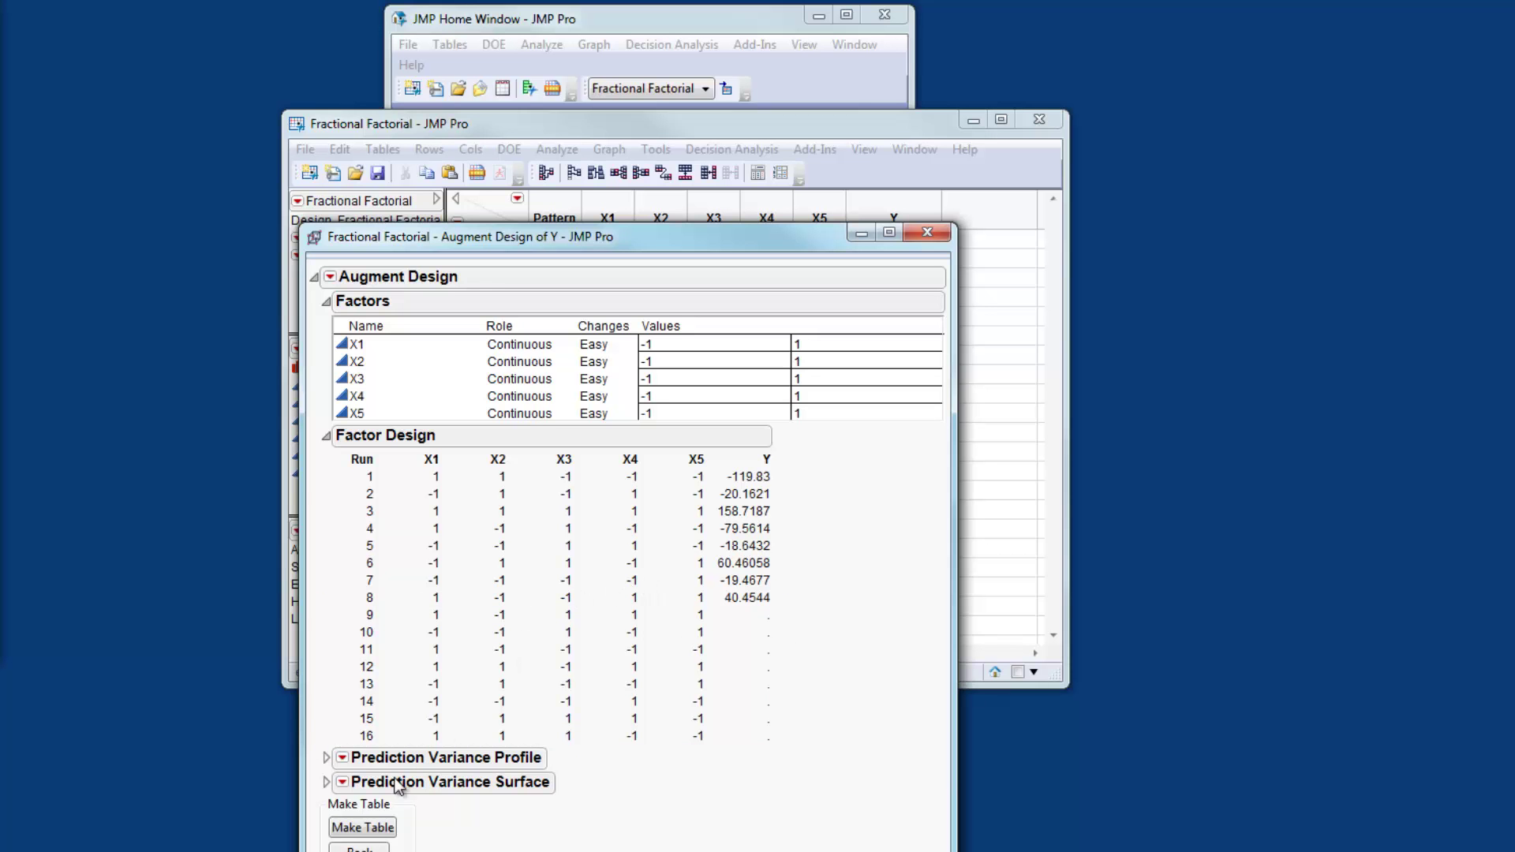
Make the 16-row Augmented Design table and copy its new rows 9–16
click(357, 829)
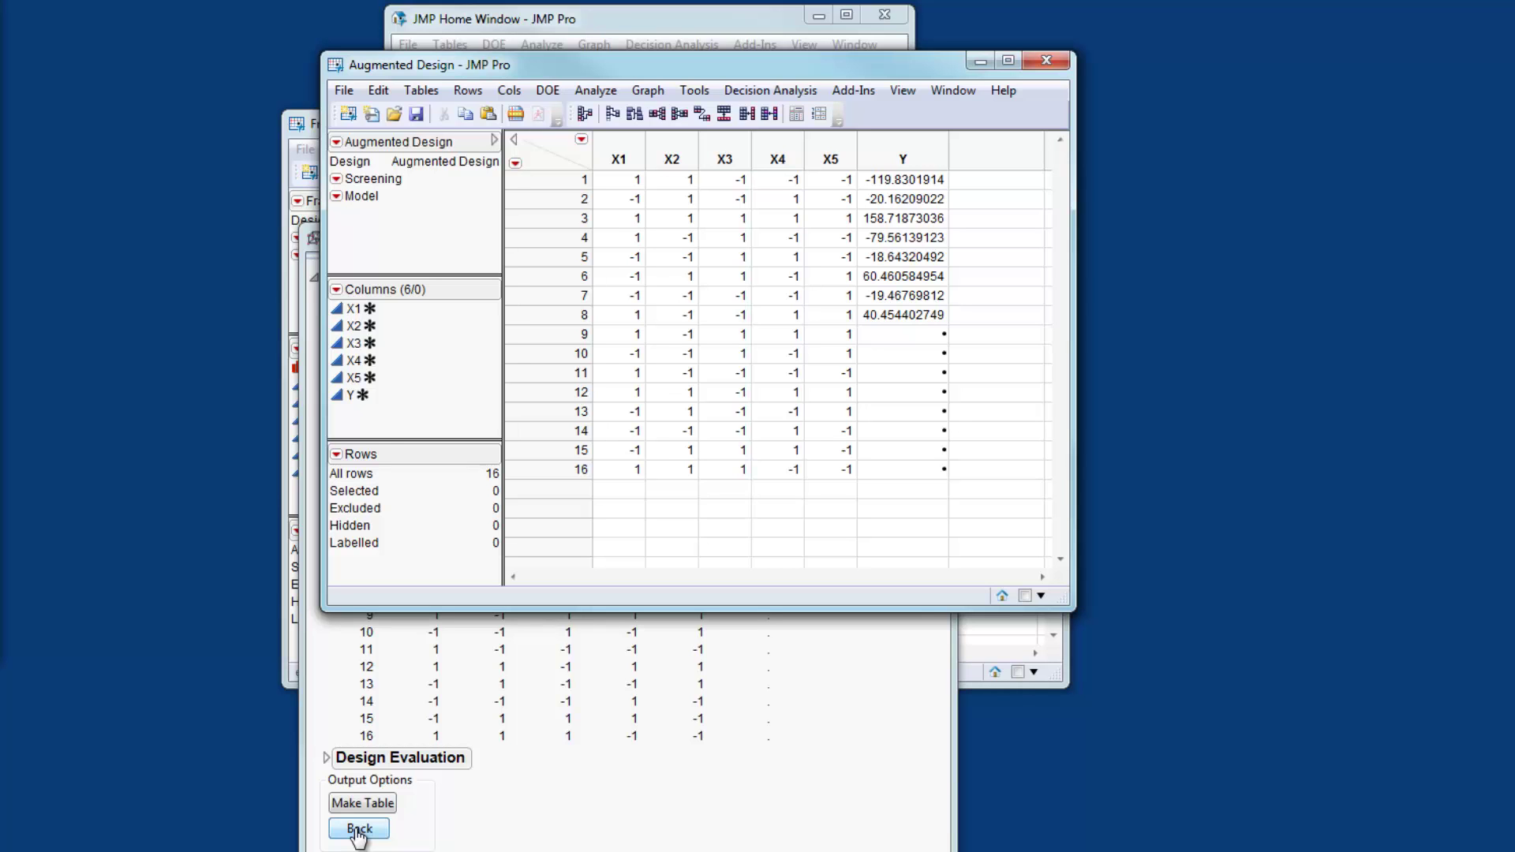
click(631, 335)
drag(660, 335, 912, 466)
right_click(911, 466)
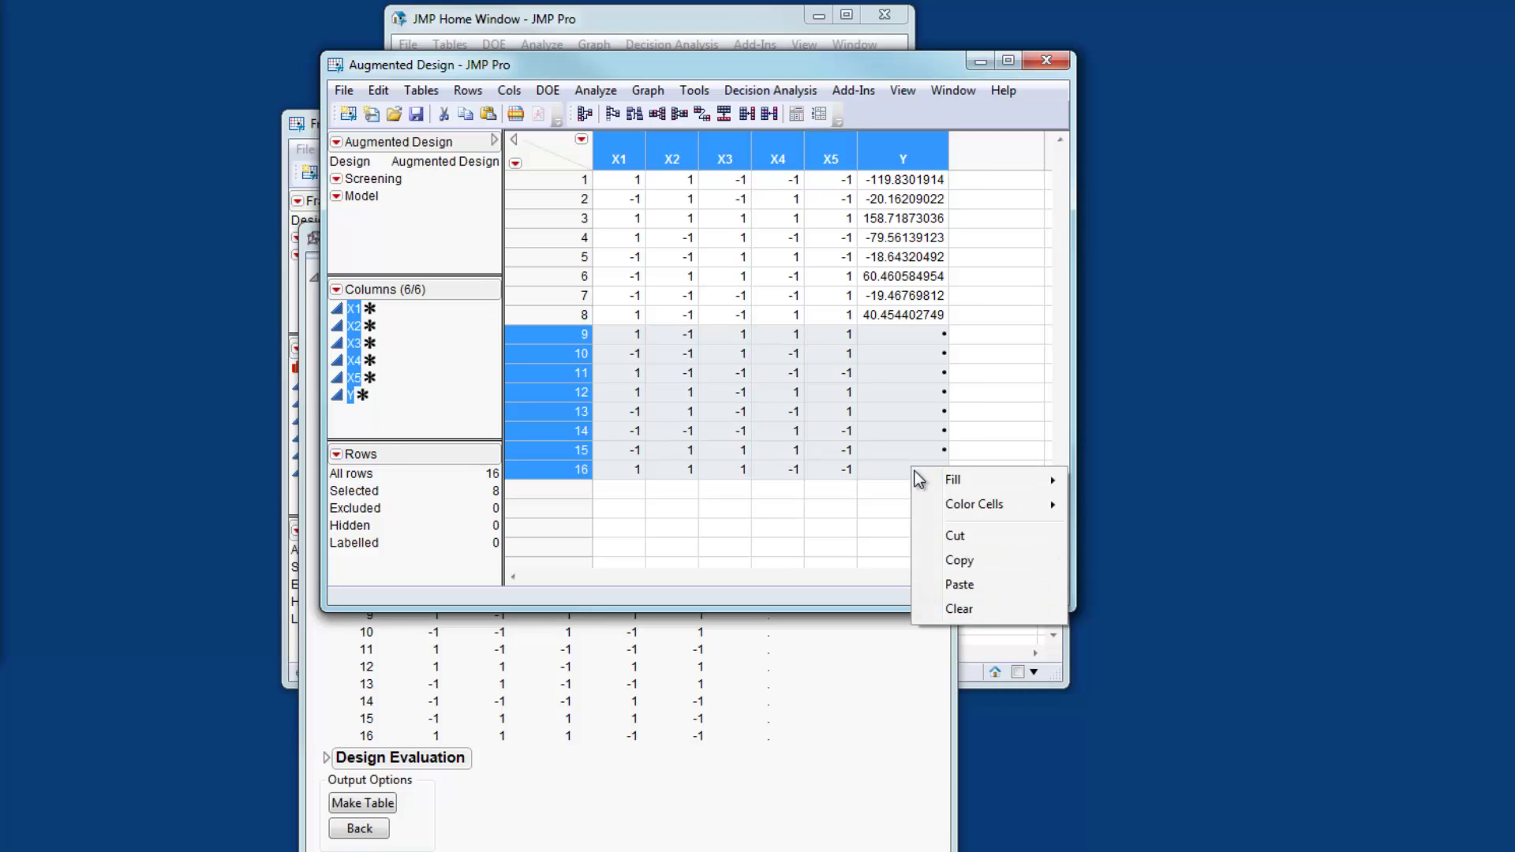
click(967, 560)
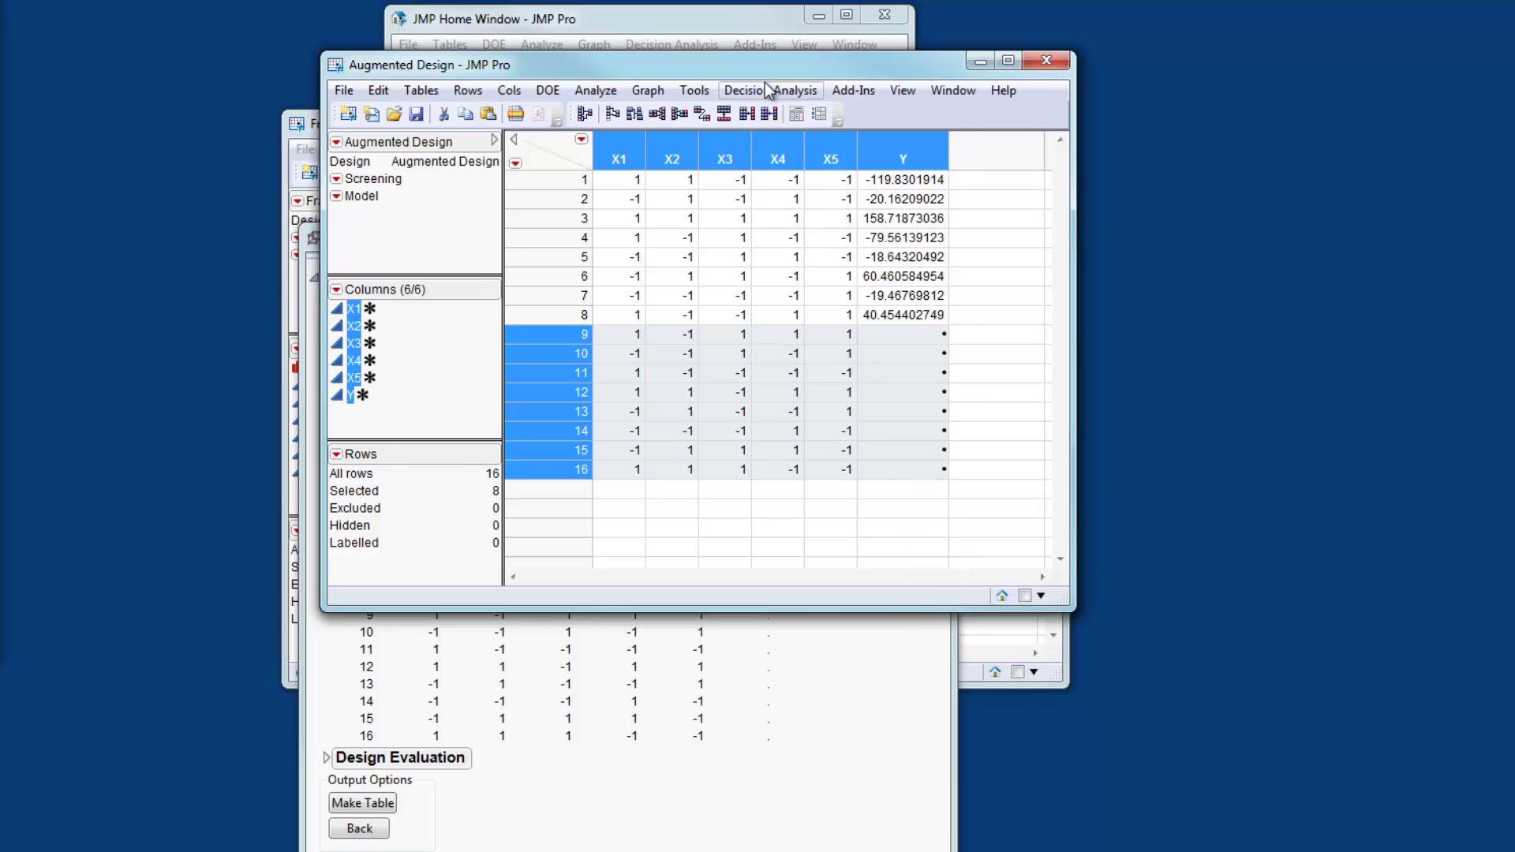
drag(765, 70, 766, 379)
Paste the copied runs into Fractional Factorial row 9 onward, accepting the locked-columns alert
click(702, 125)
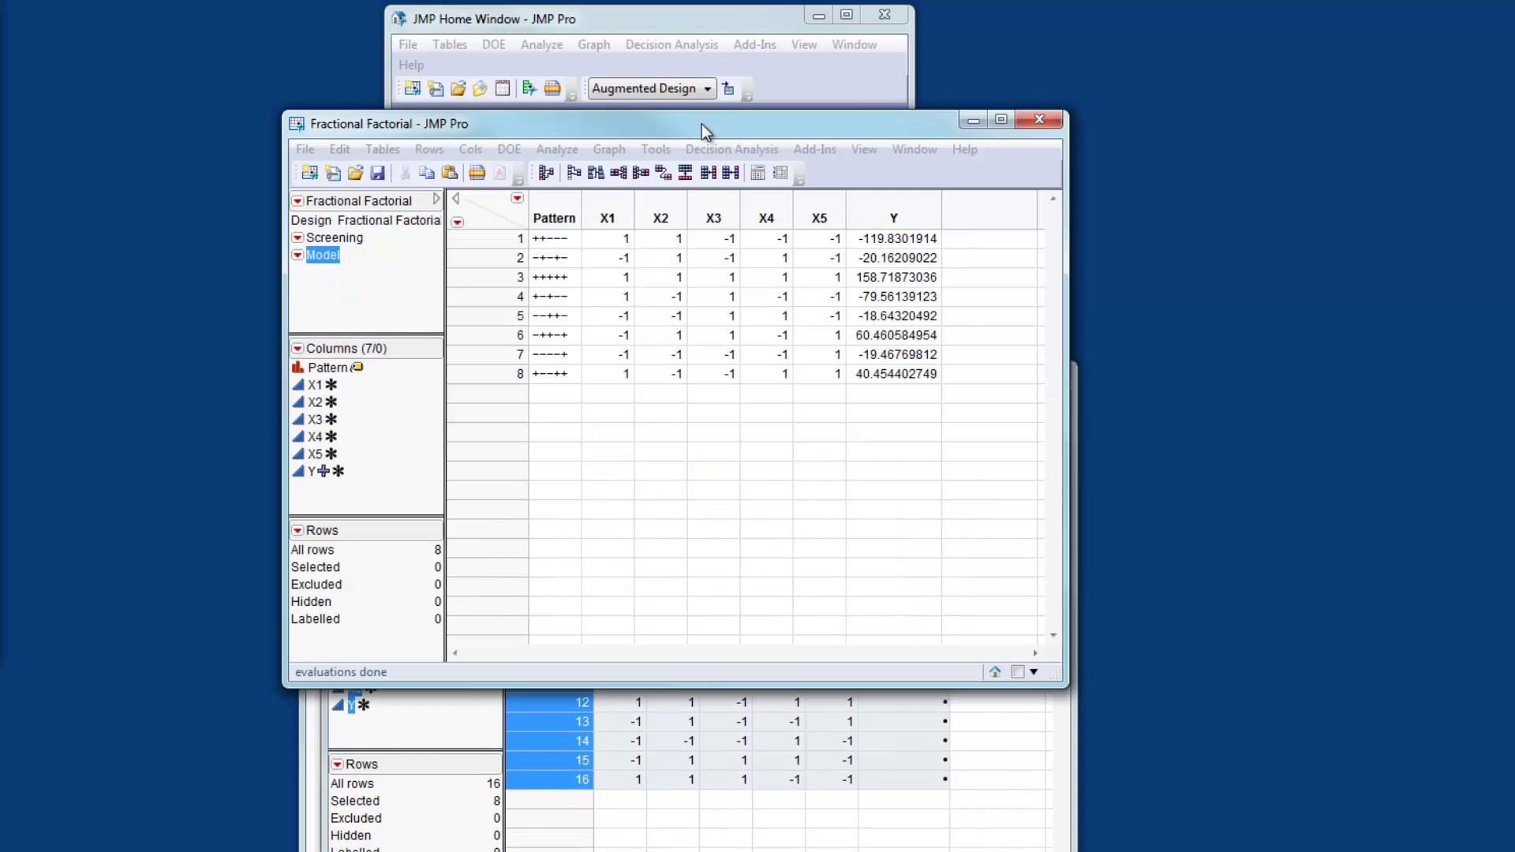
click(629, 393)
right_click(629, 393)
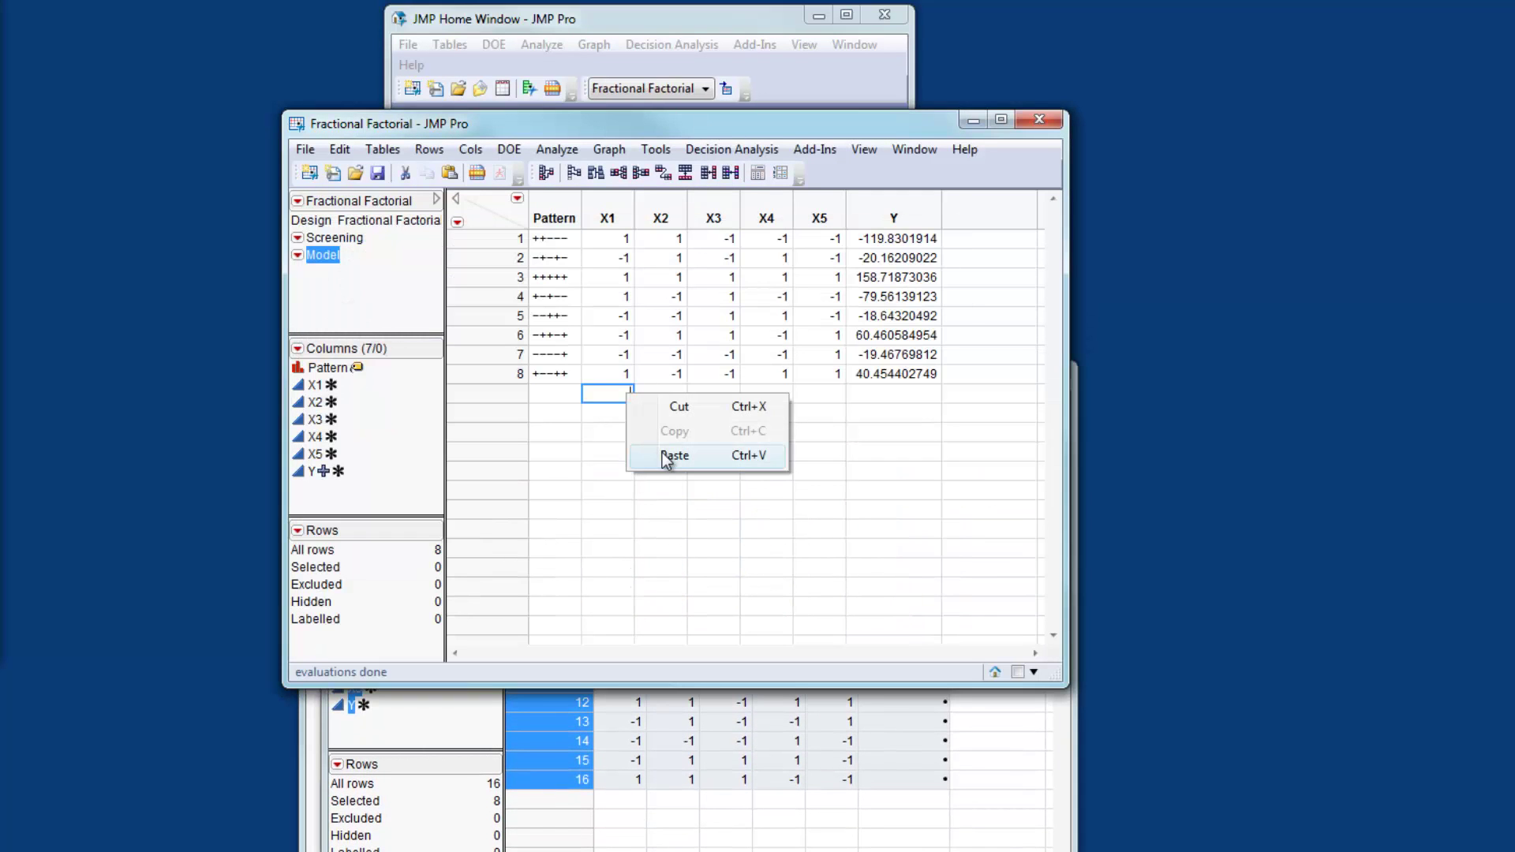
click(661, 453)
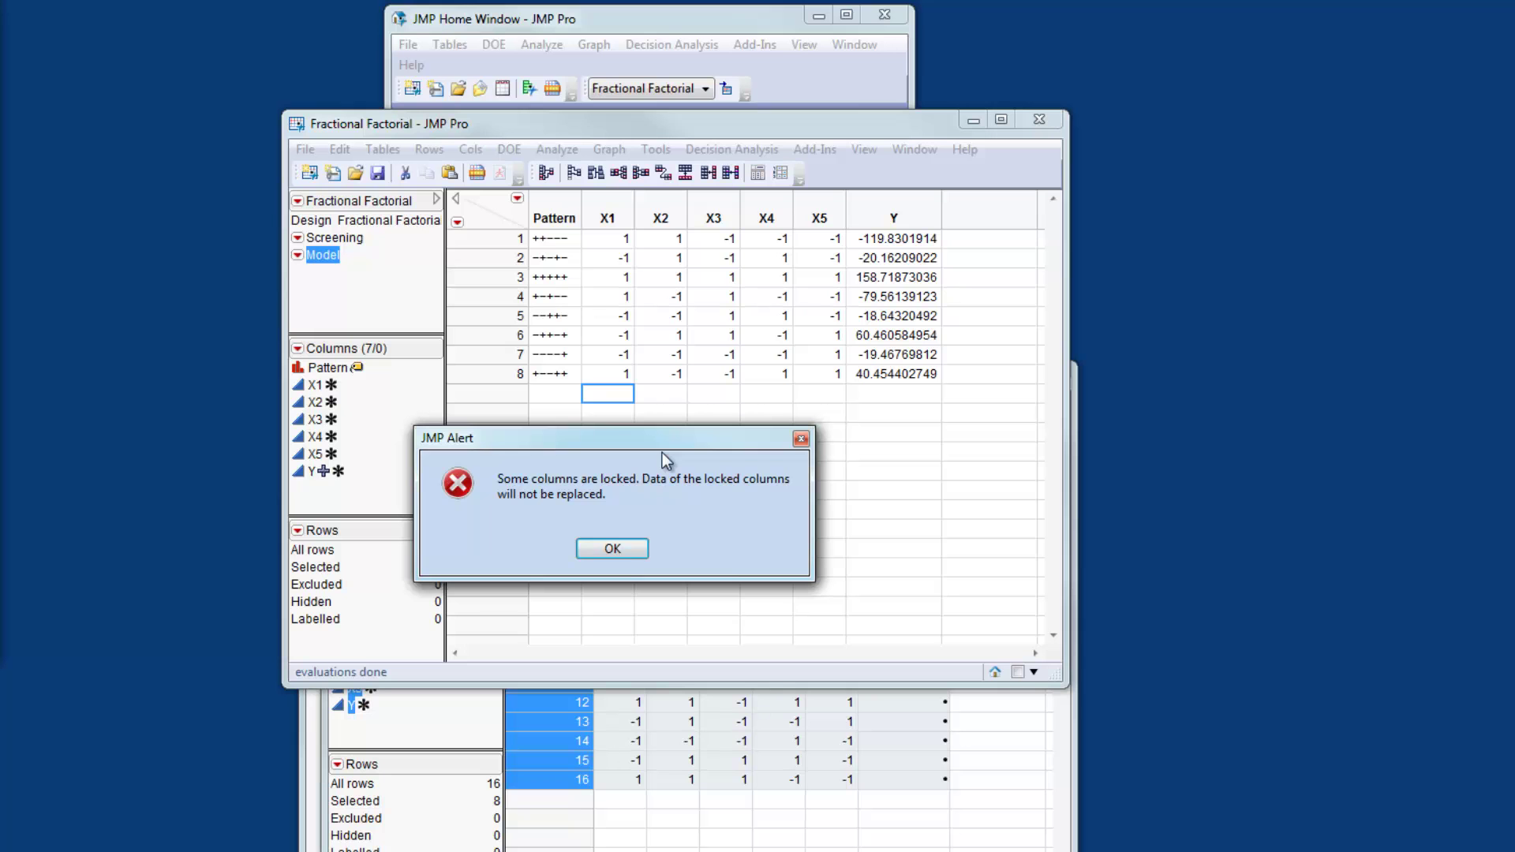
click(616, 549)
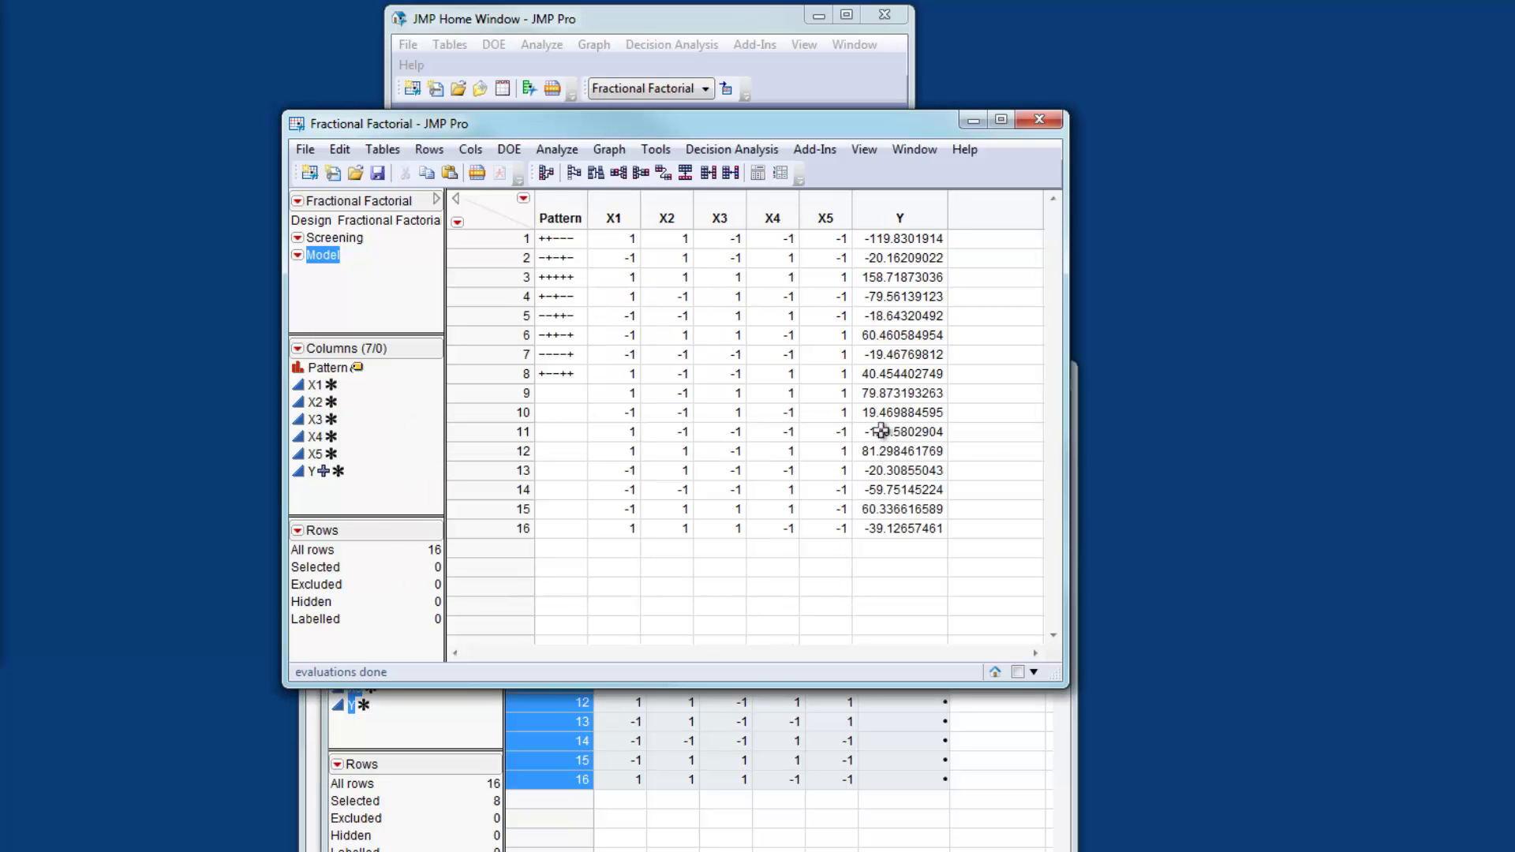
click(902, 395)
drag(902, 430, 902, 525)
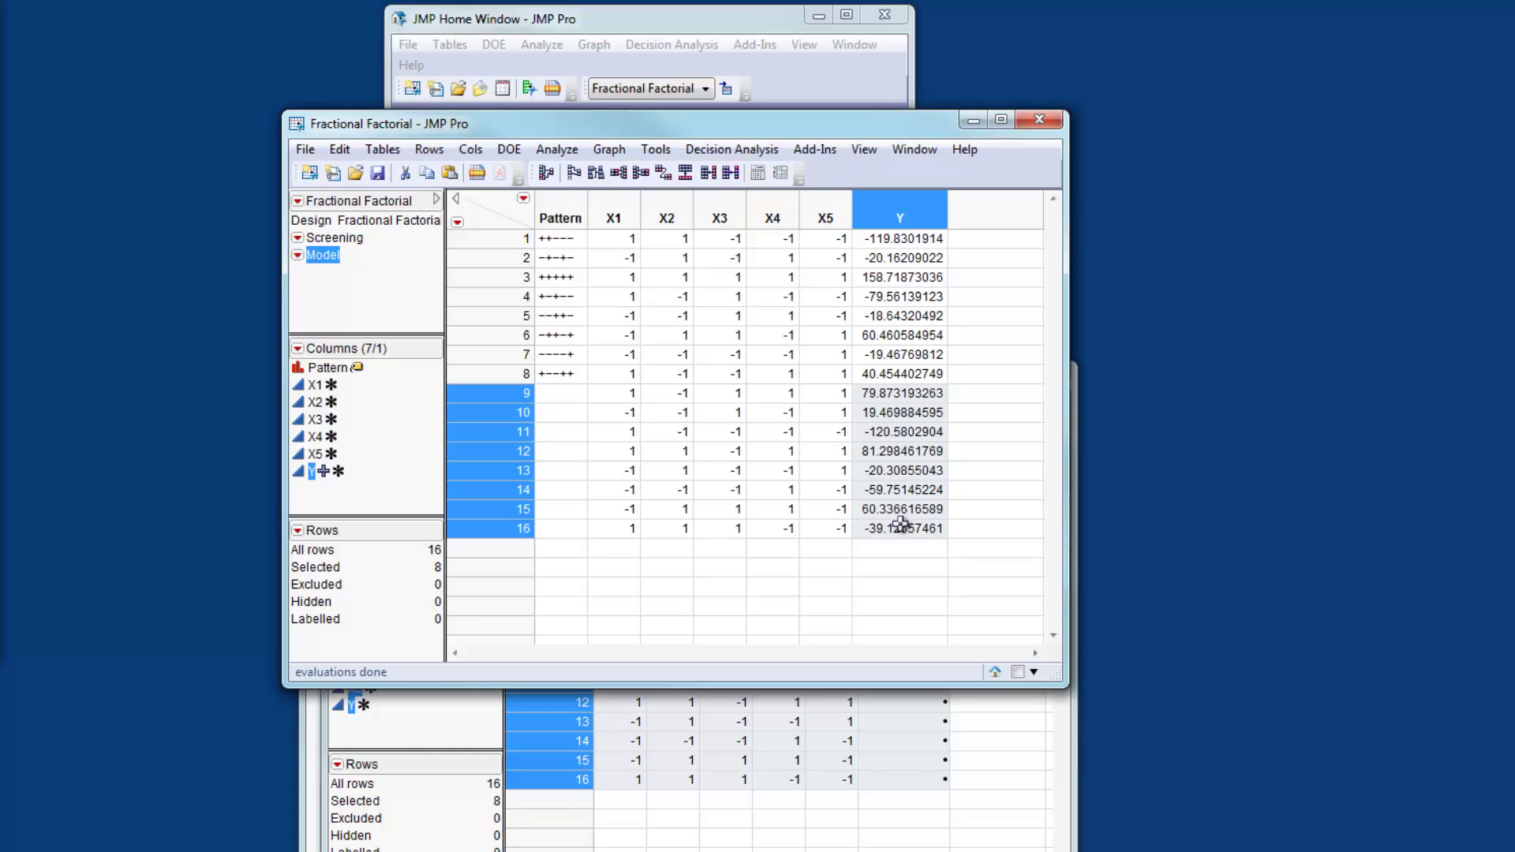
Clear the column and row selections and run the saved Model script
click(512, 208)
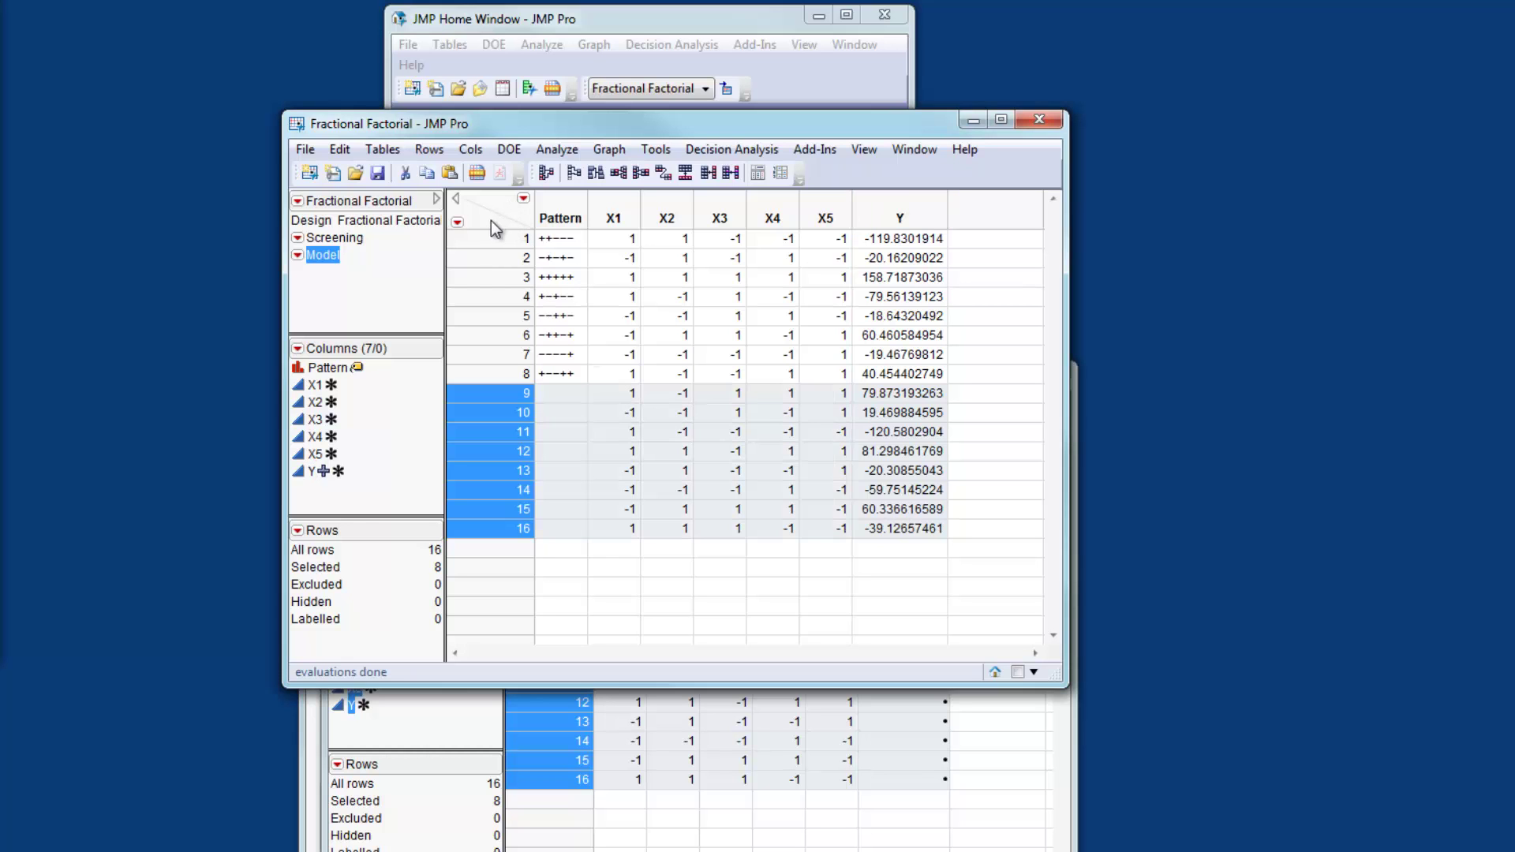
click(491, 222)
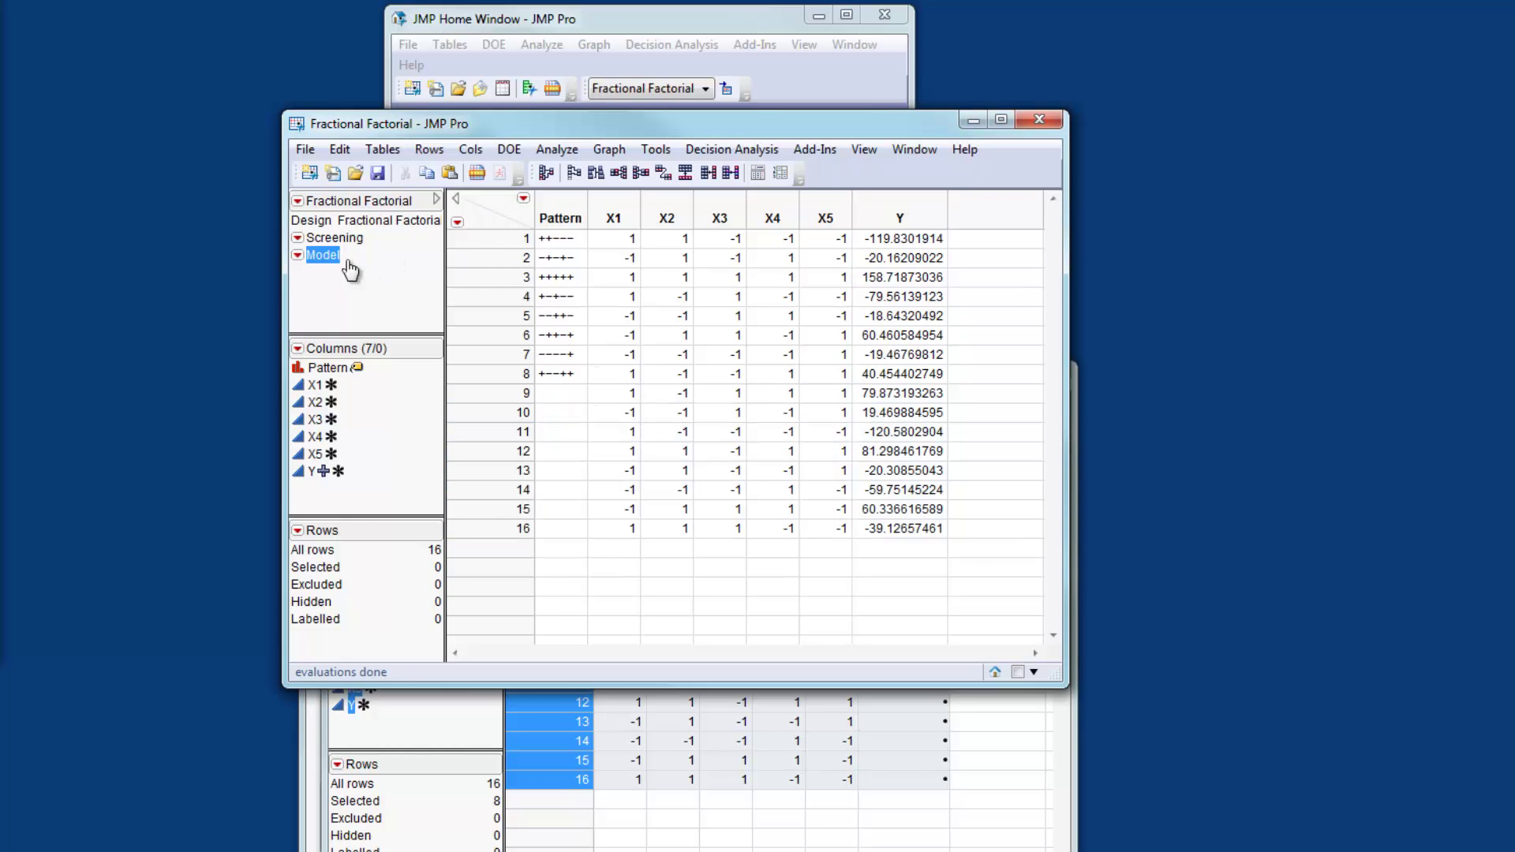
click(298, 256)
click(347, 276)
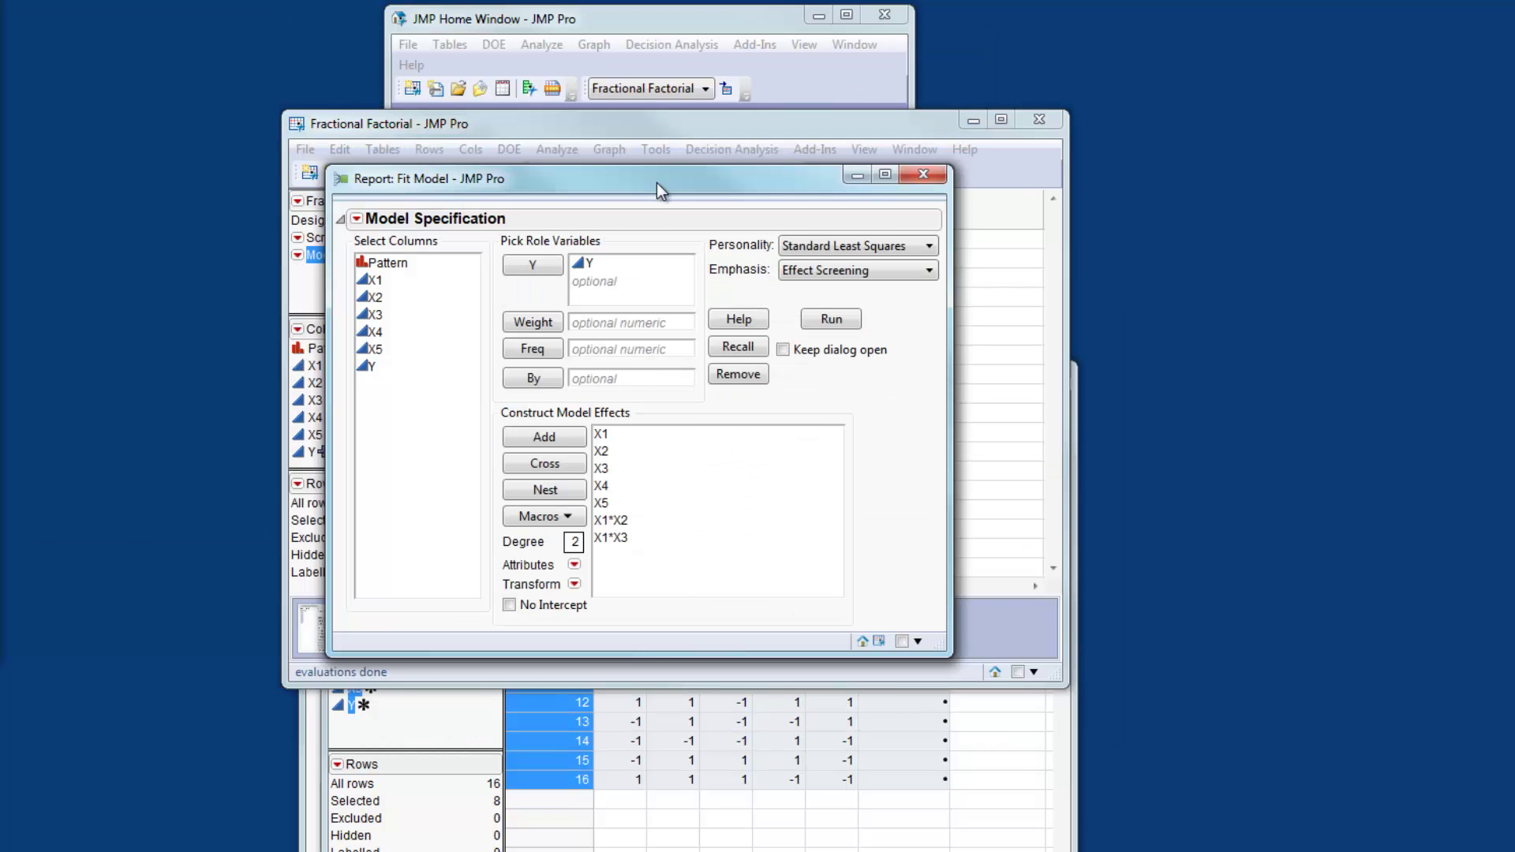
Replace the seven existing effects with X2–X5 factorial to degree 2 and run the fit
click(612, 435)
drag(615, 483, 622, 554)
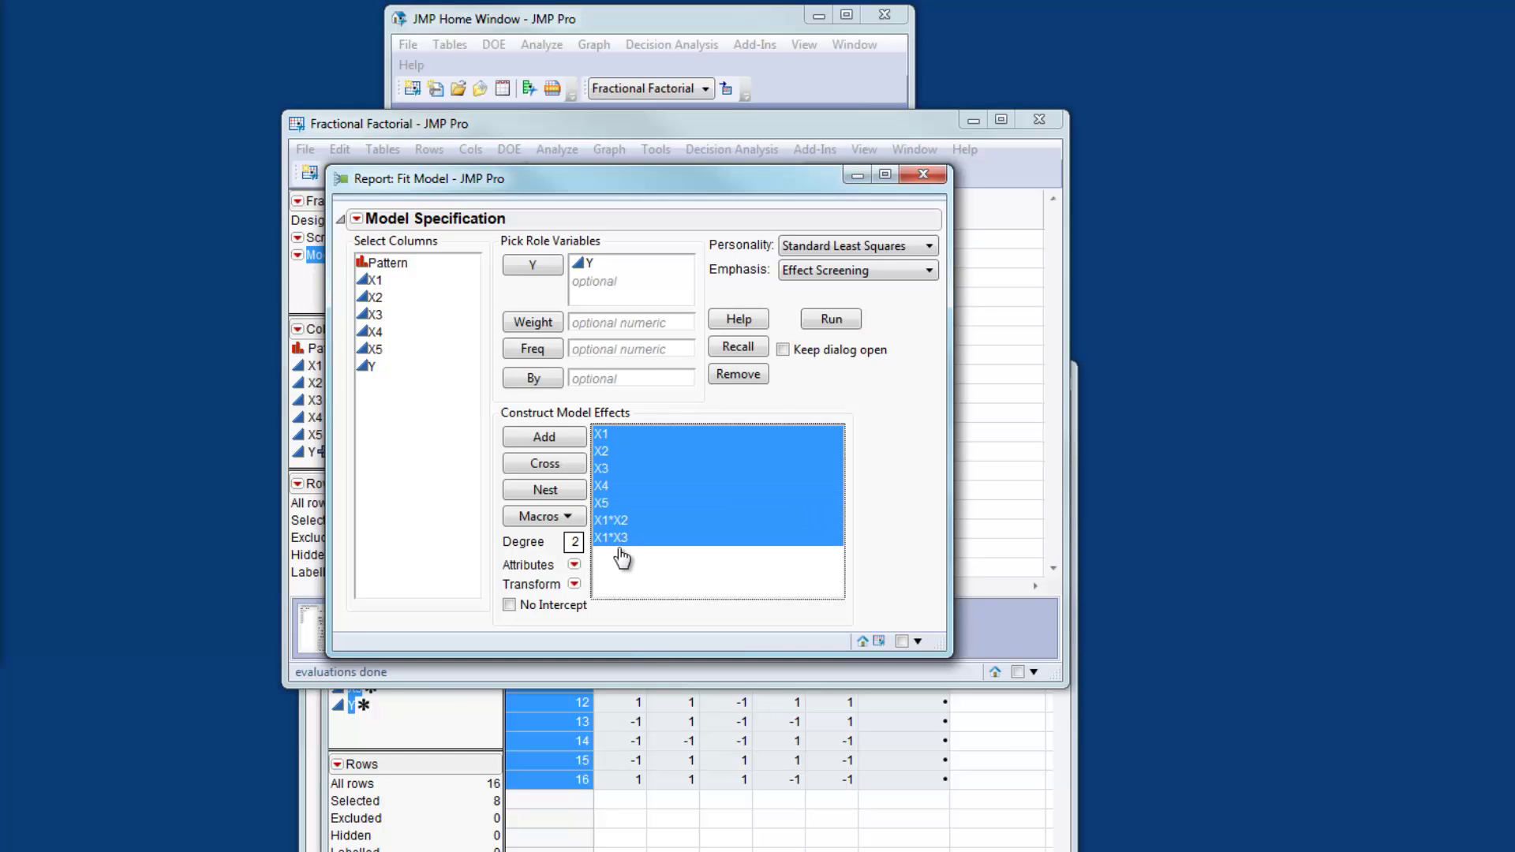
click(740, 376)
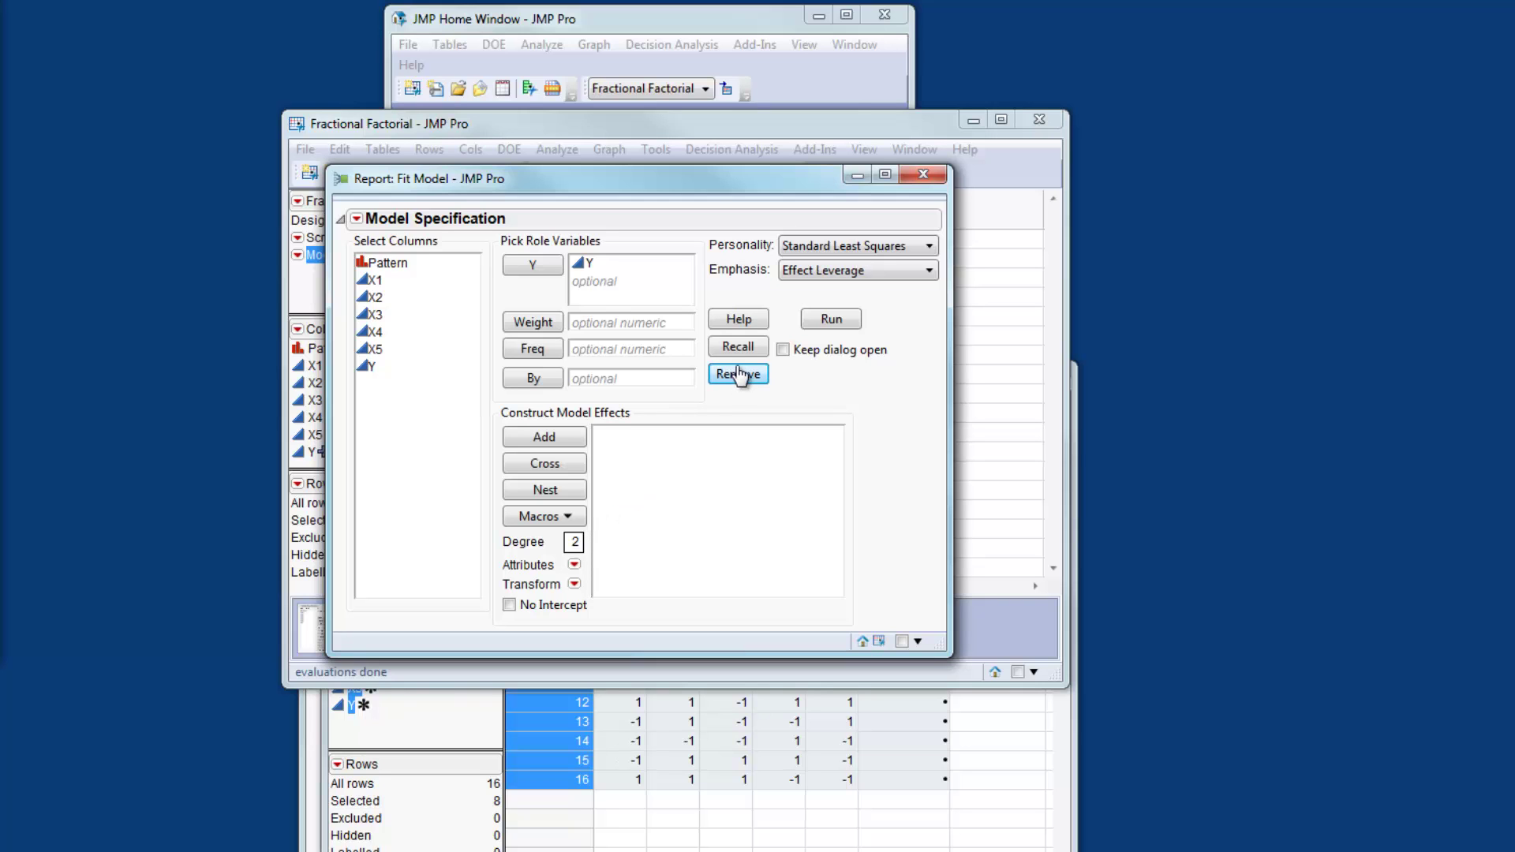
drag(375, 304, 380, 356)
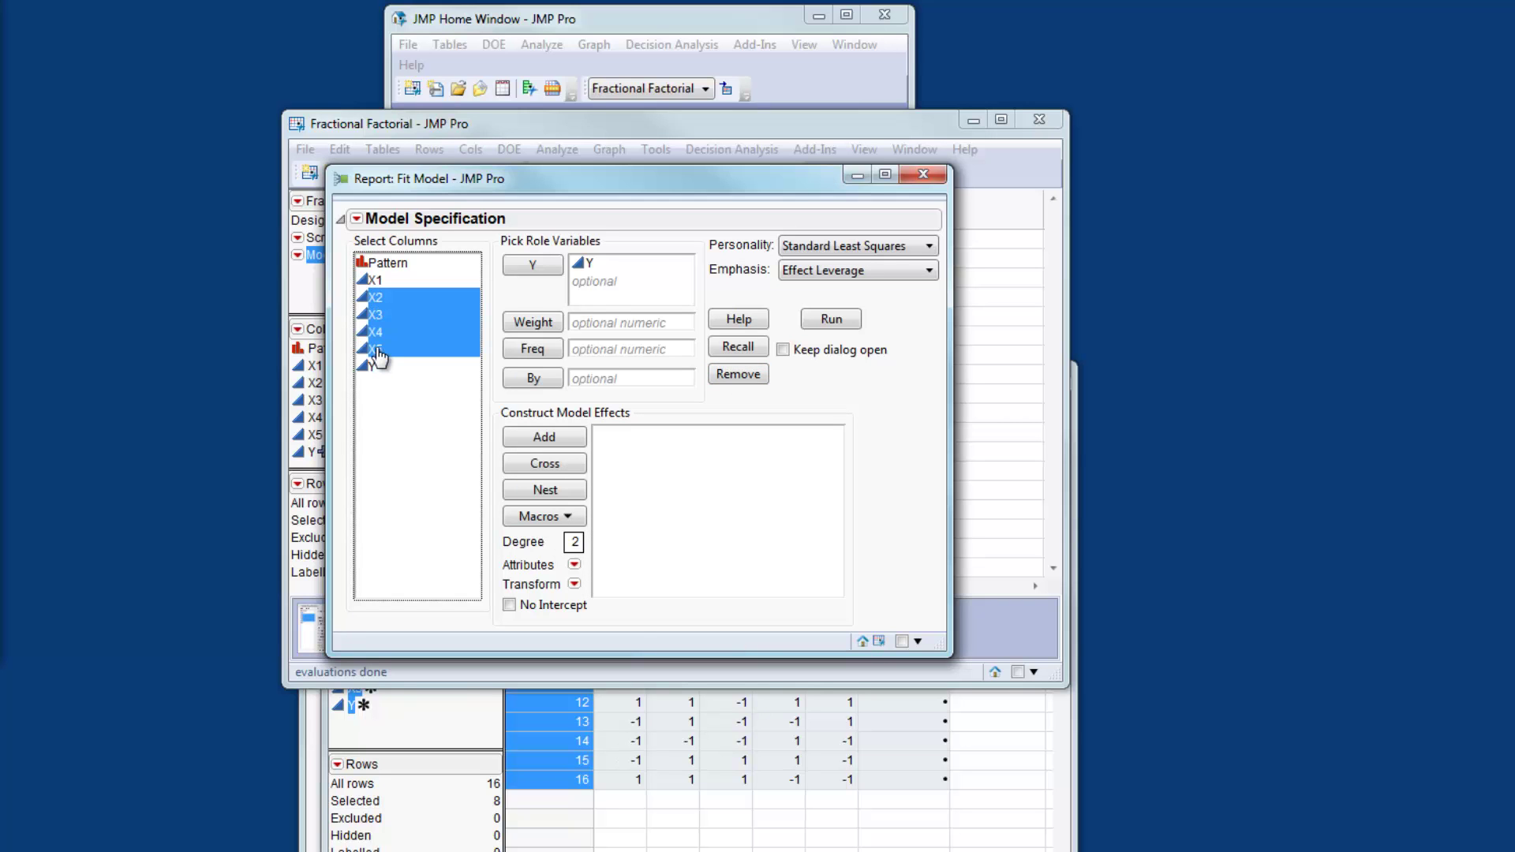
click(554, 519)
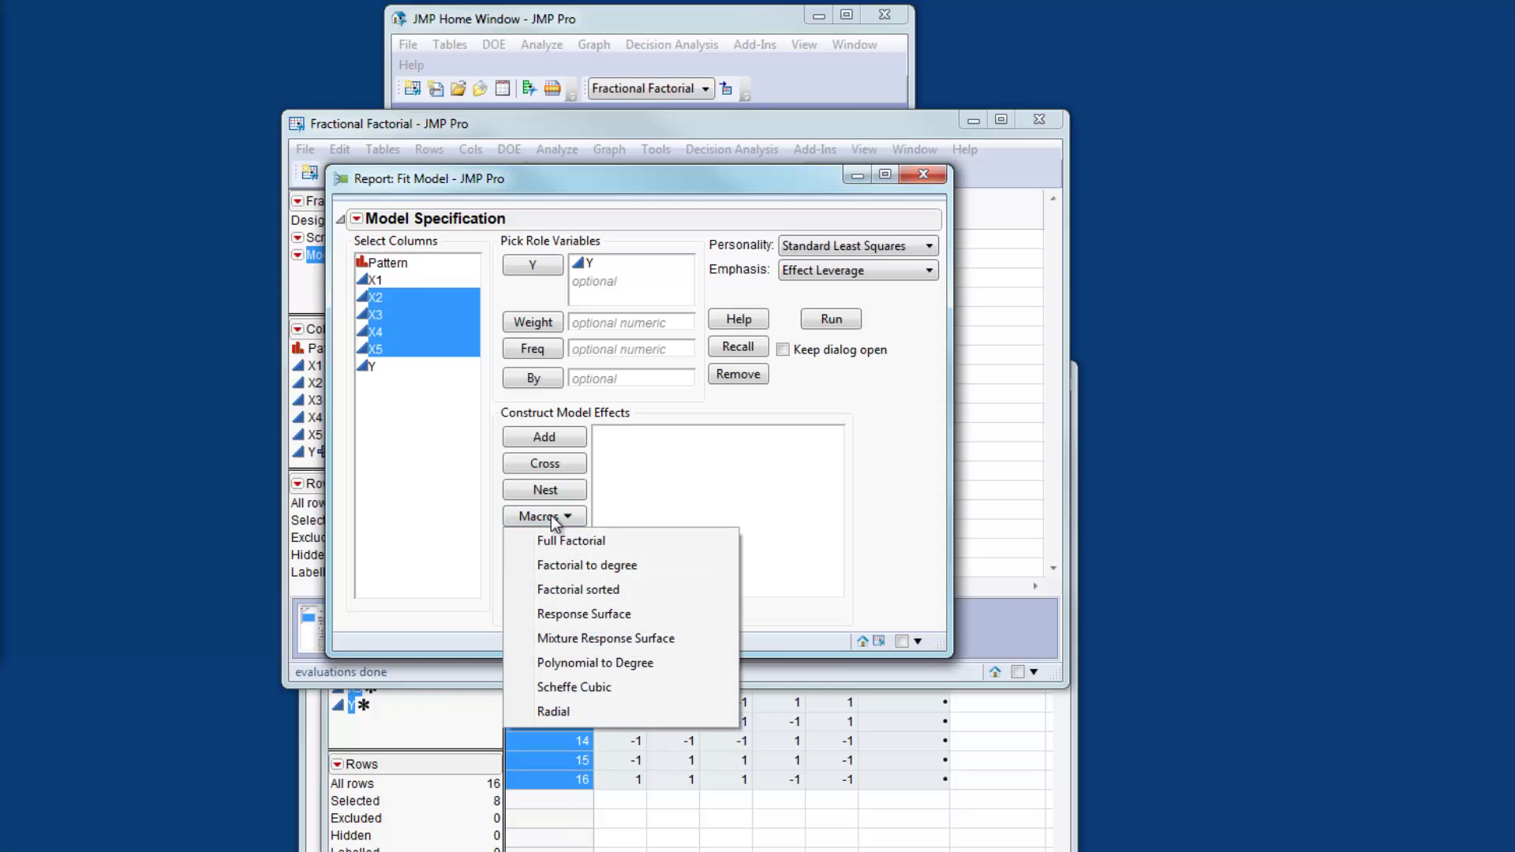
click(589, 566)
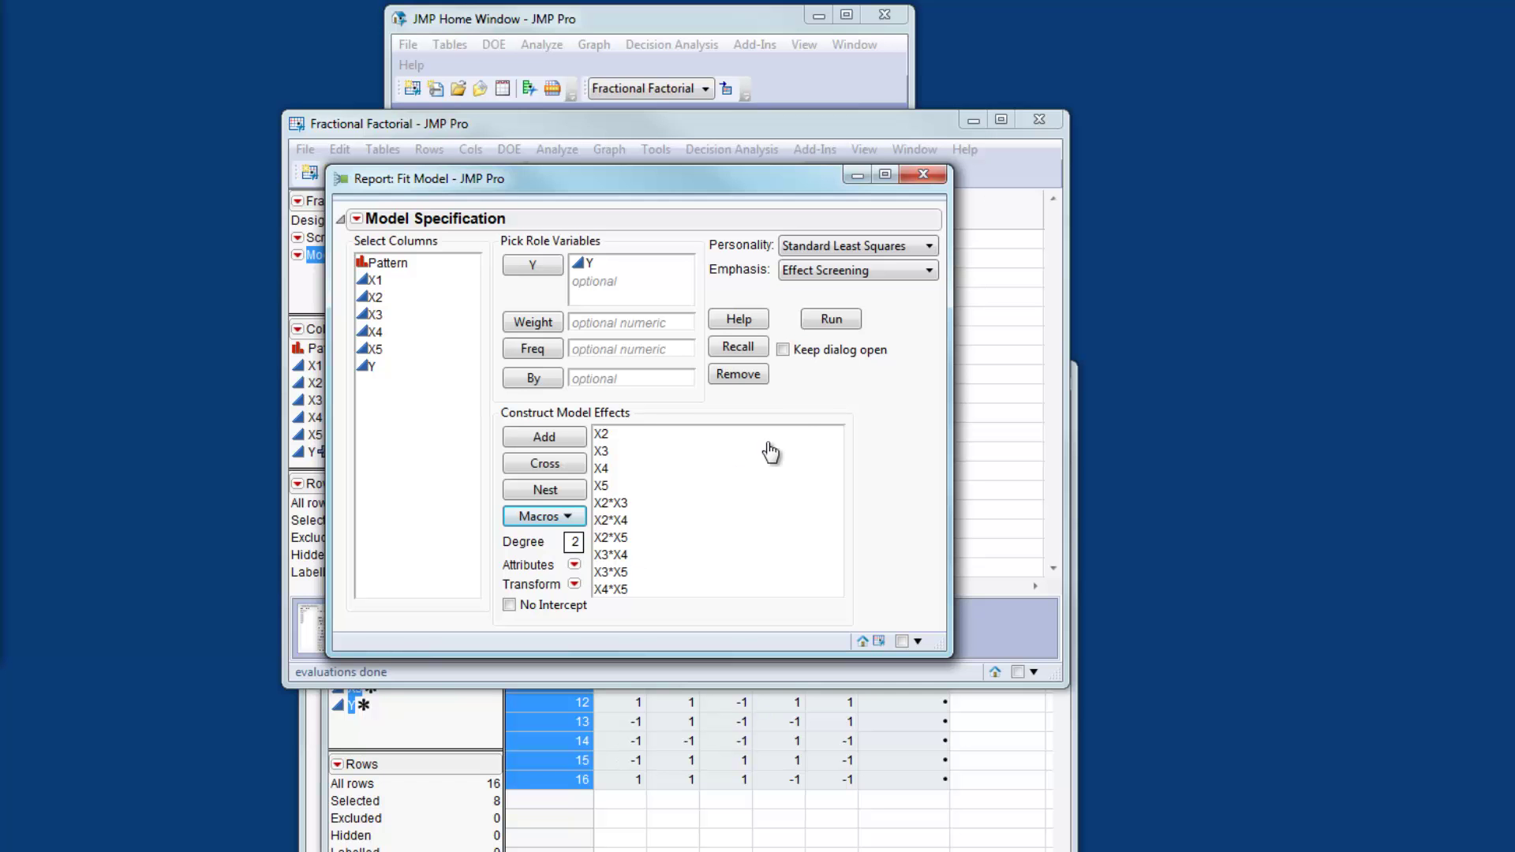
click(830, 319)
scroll(900, 281, down, 2)
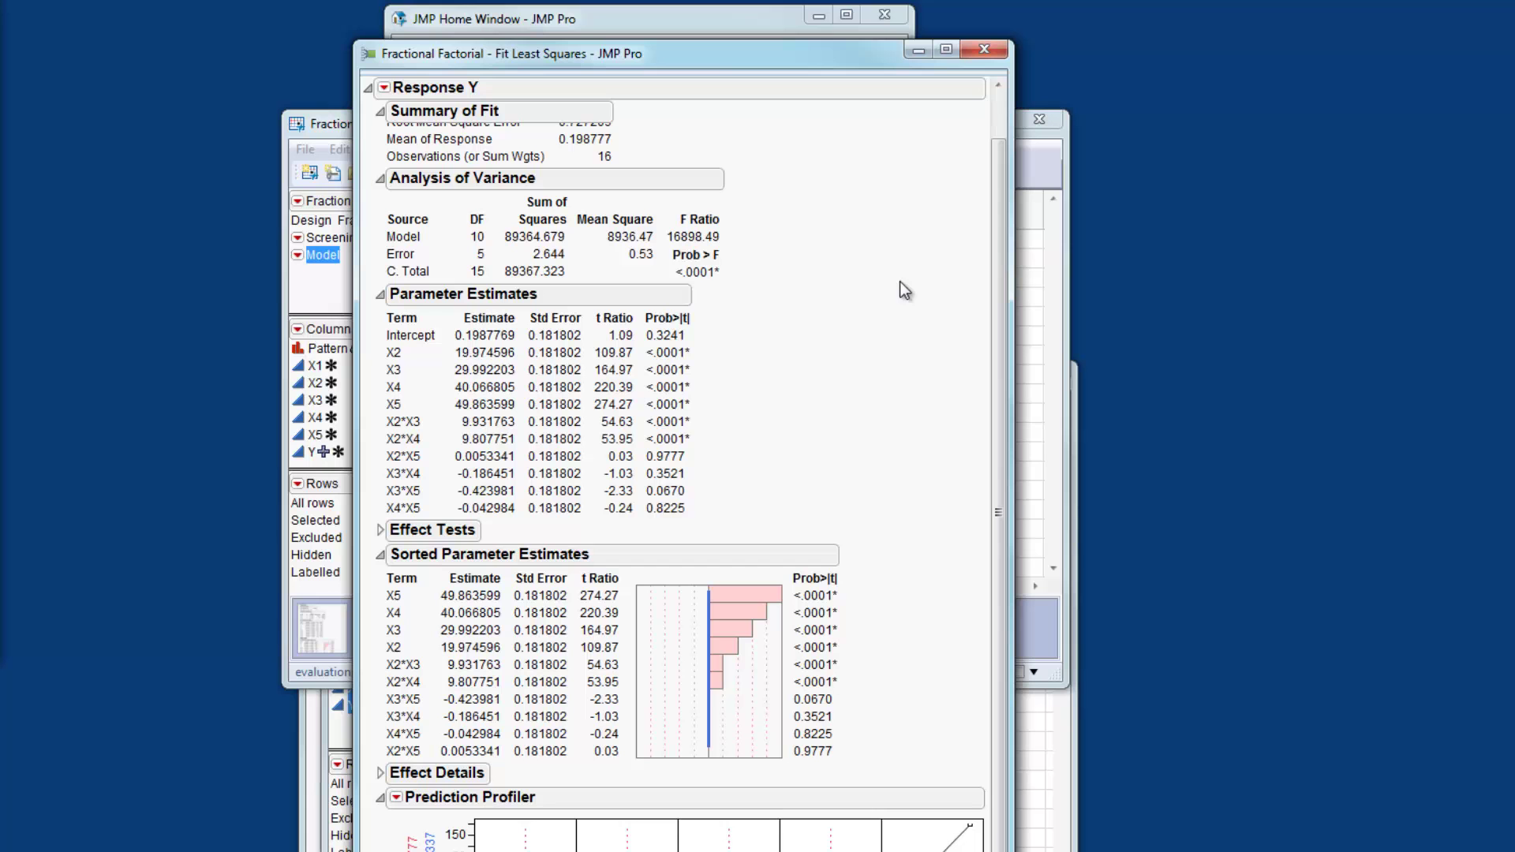
Collapse Parameter Estimates and Prediction Profiler, and move the report aside to reveal the table
click(381, 295)
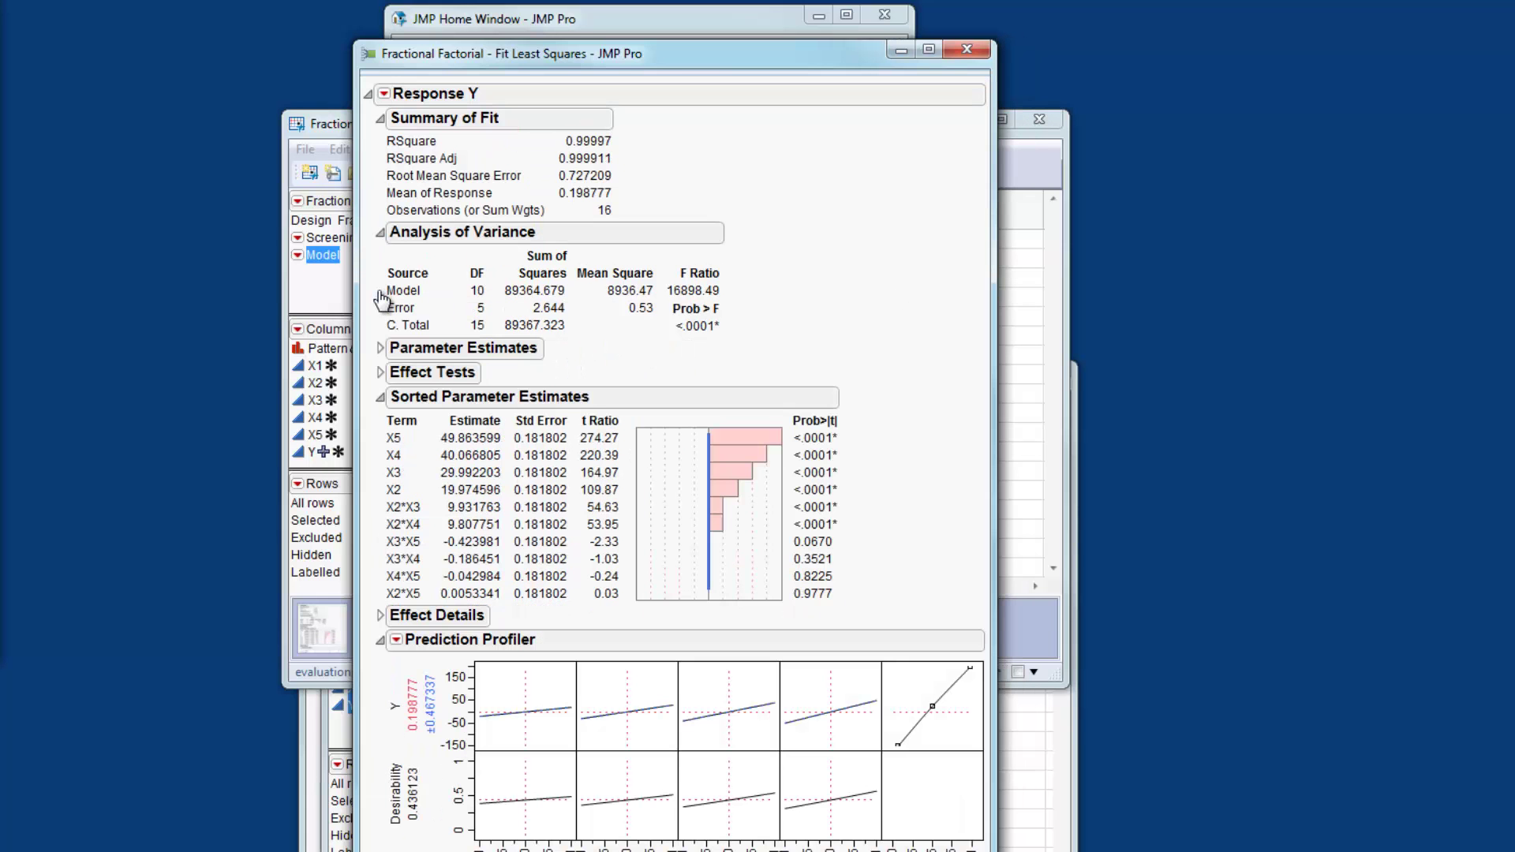
click(381, 640)
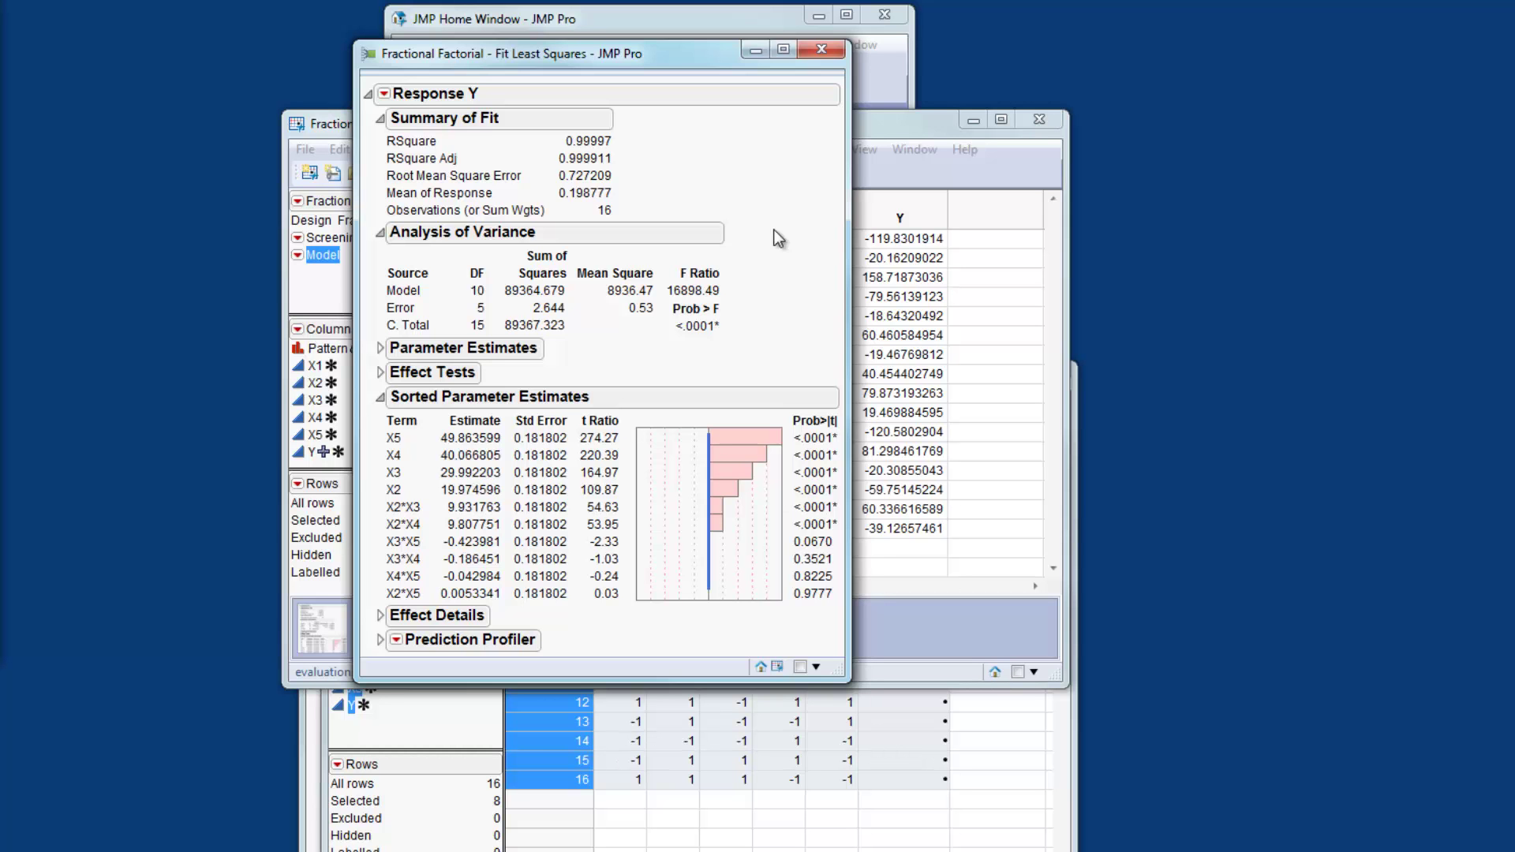
drag(624, 57, 937, 121)
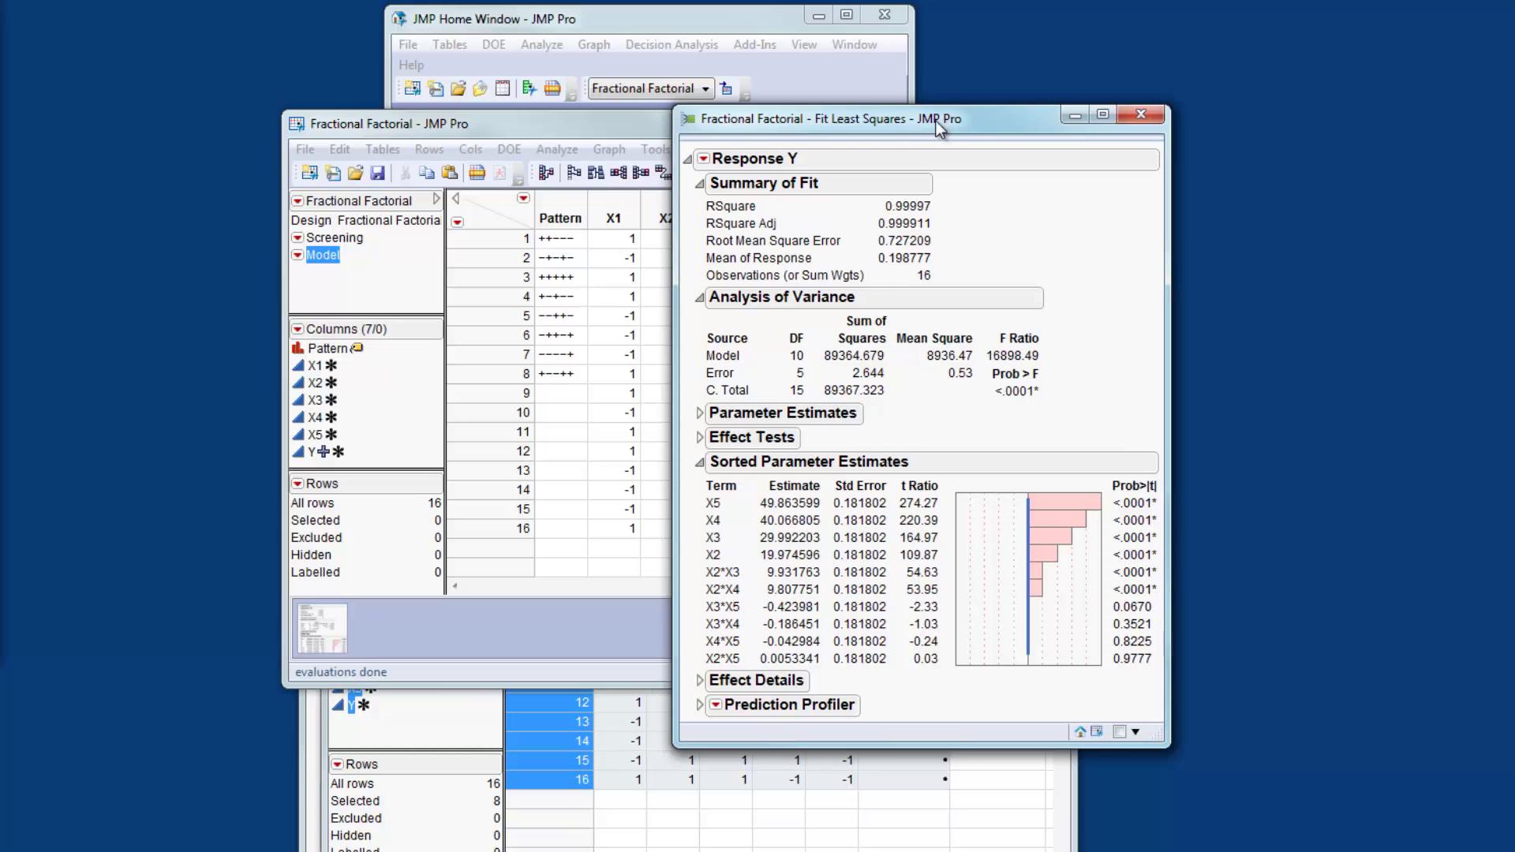
Open Y's formula from the data table and place the fitted report beside it
click(655, 132)
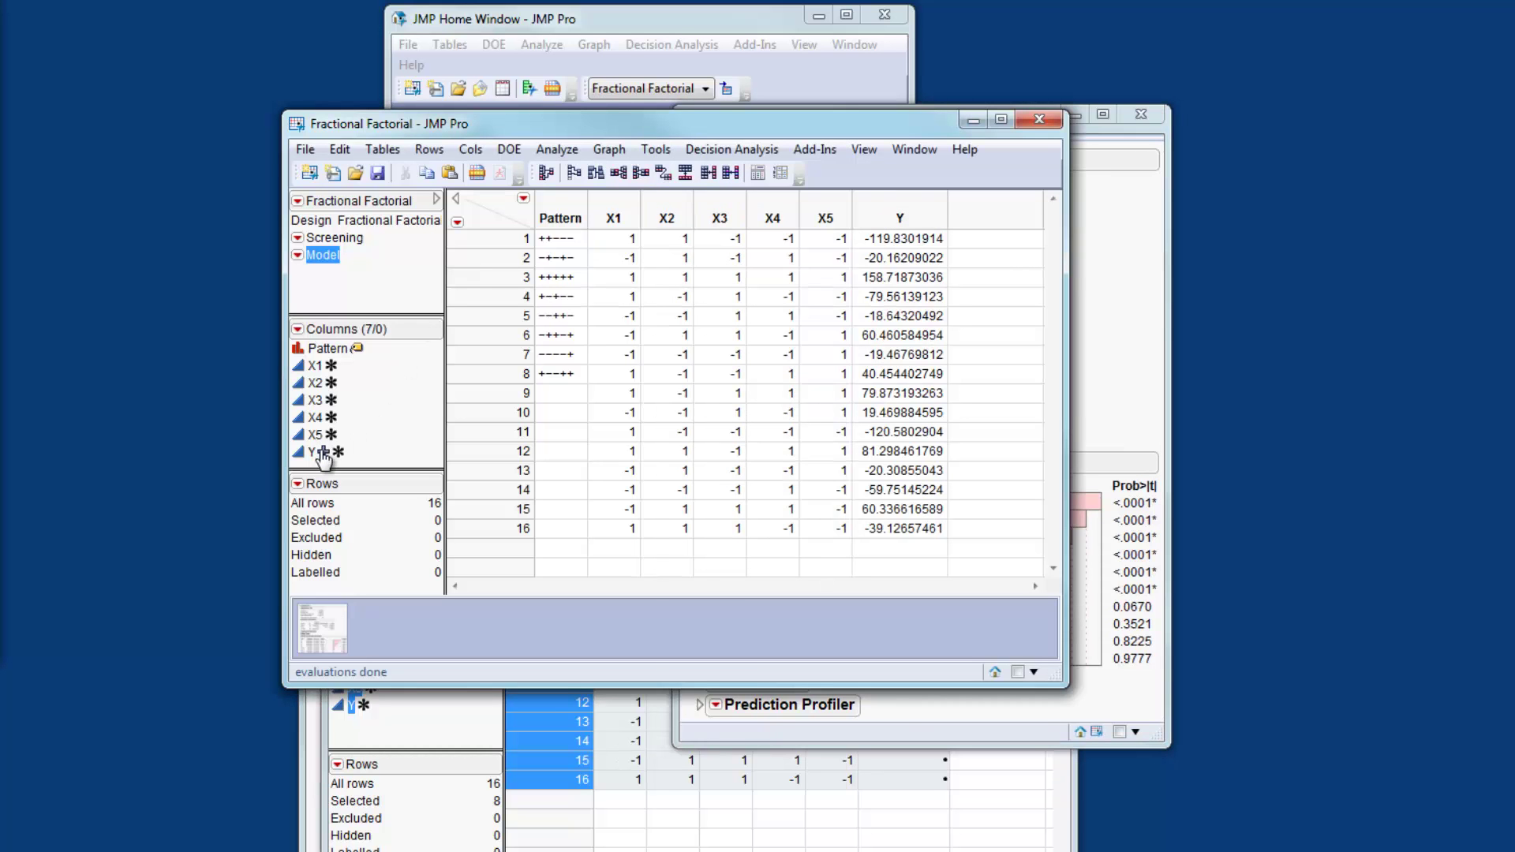
click(323, 453)
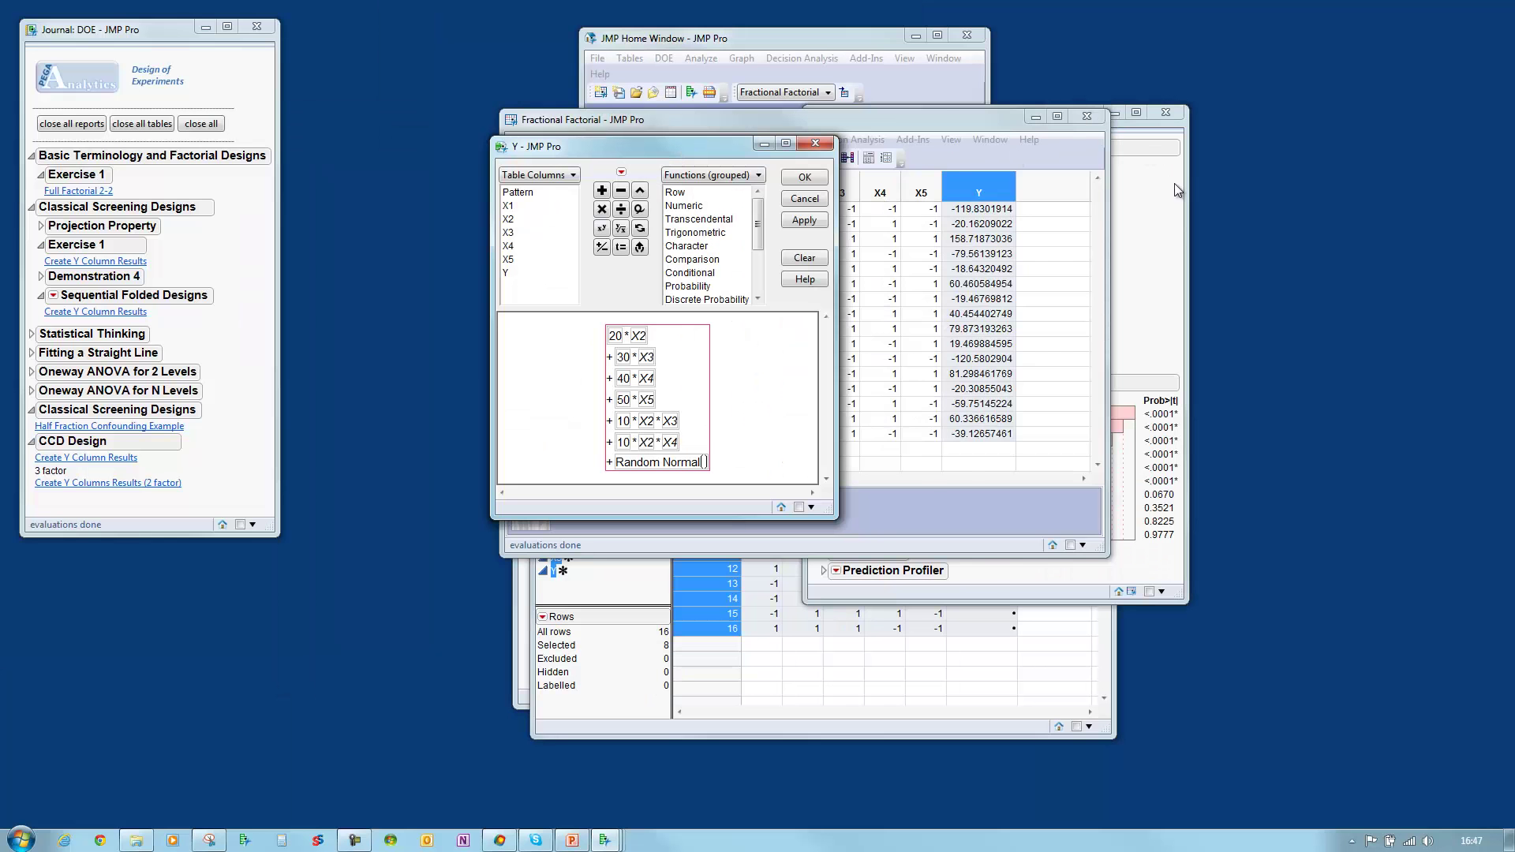
click(1174, 183)
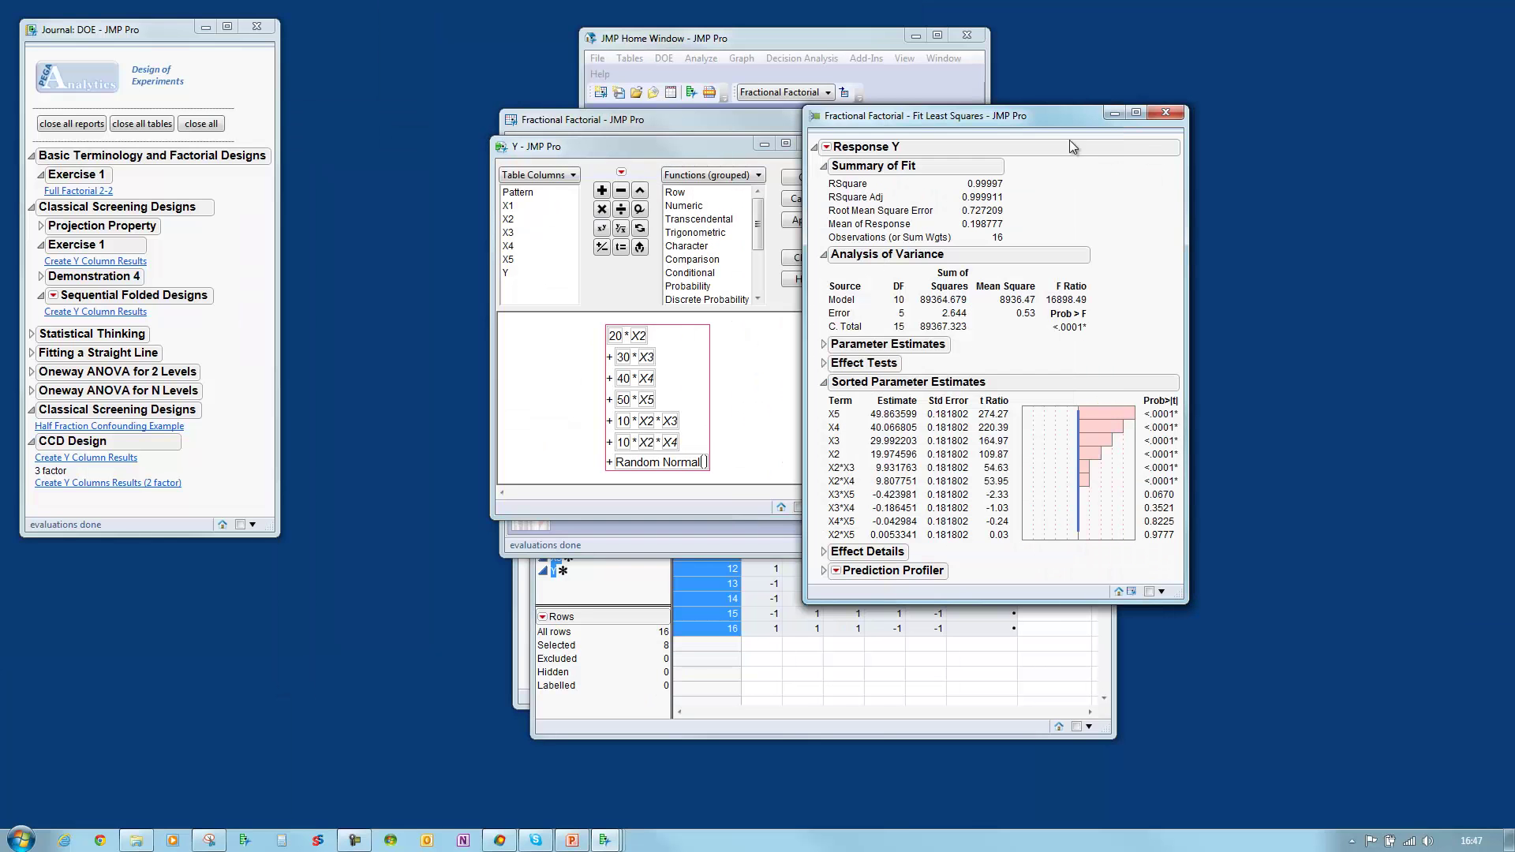
drag(1034, 122, 1077, 135)
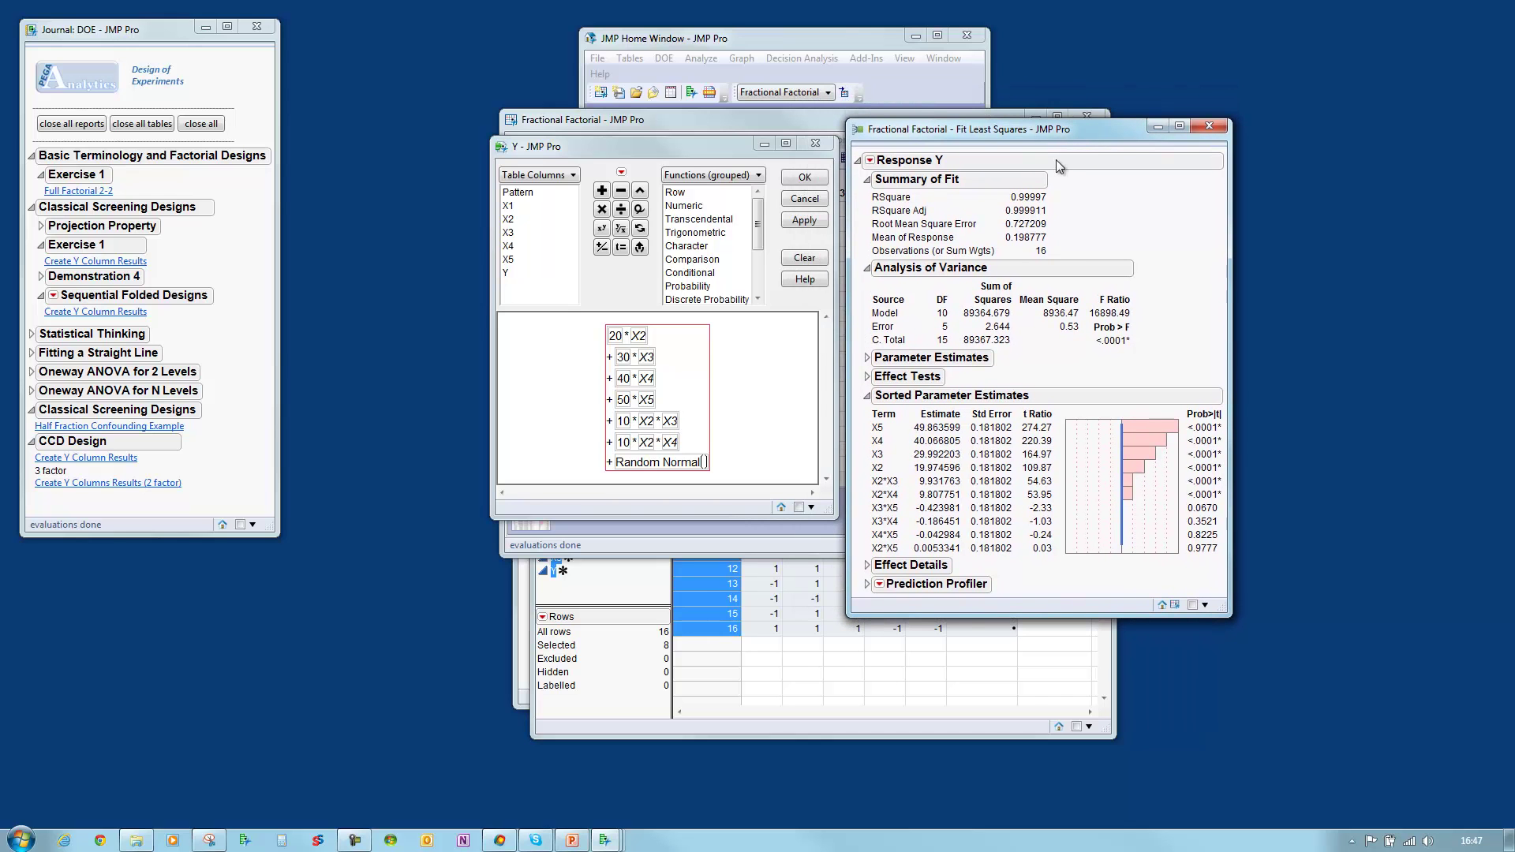